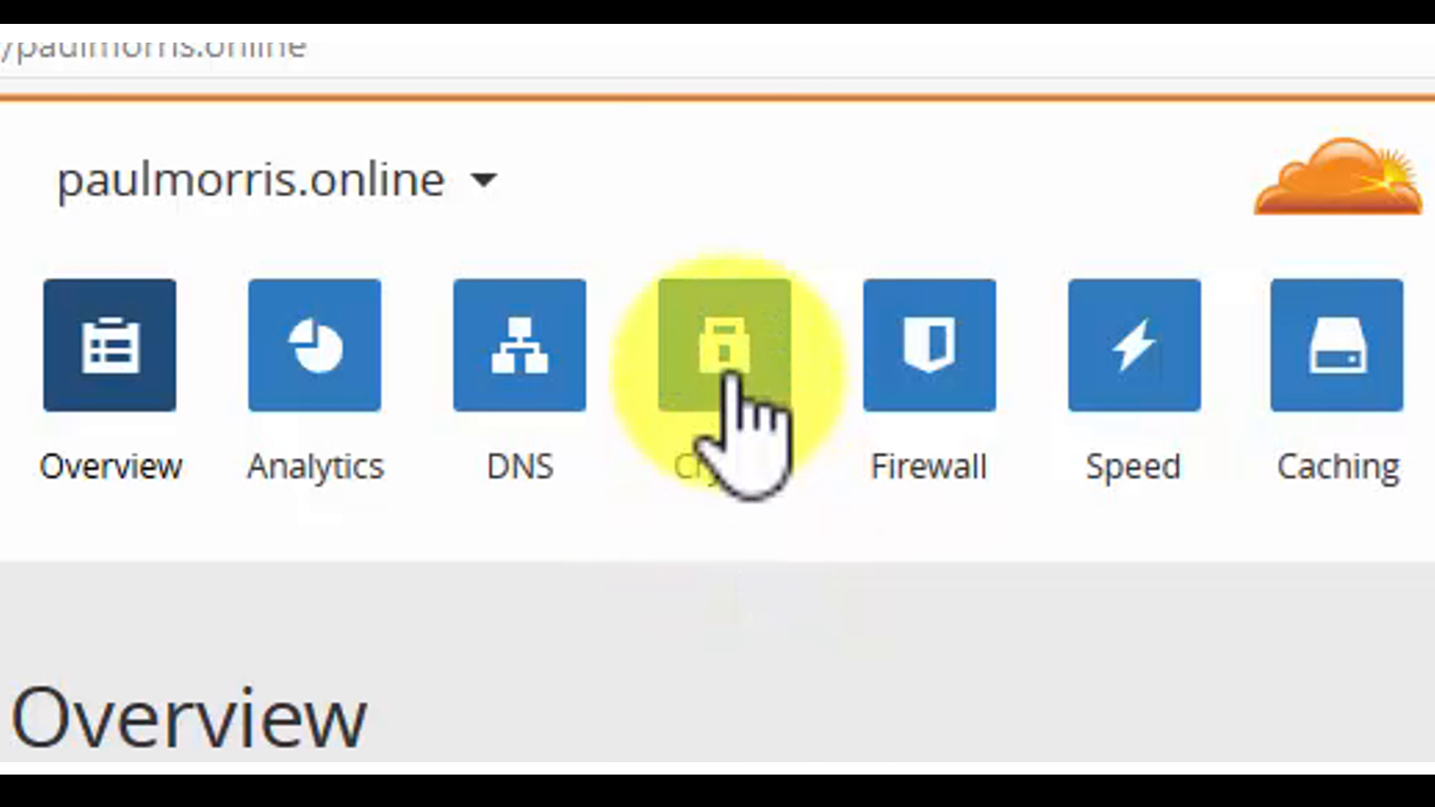
Step: Set the website's SSL mode to Flexible in Cloudflare's Crypto settings
{"action": "left_click", "coordinate": [725, 370]}
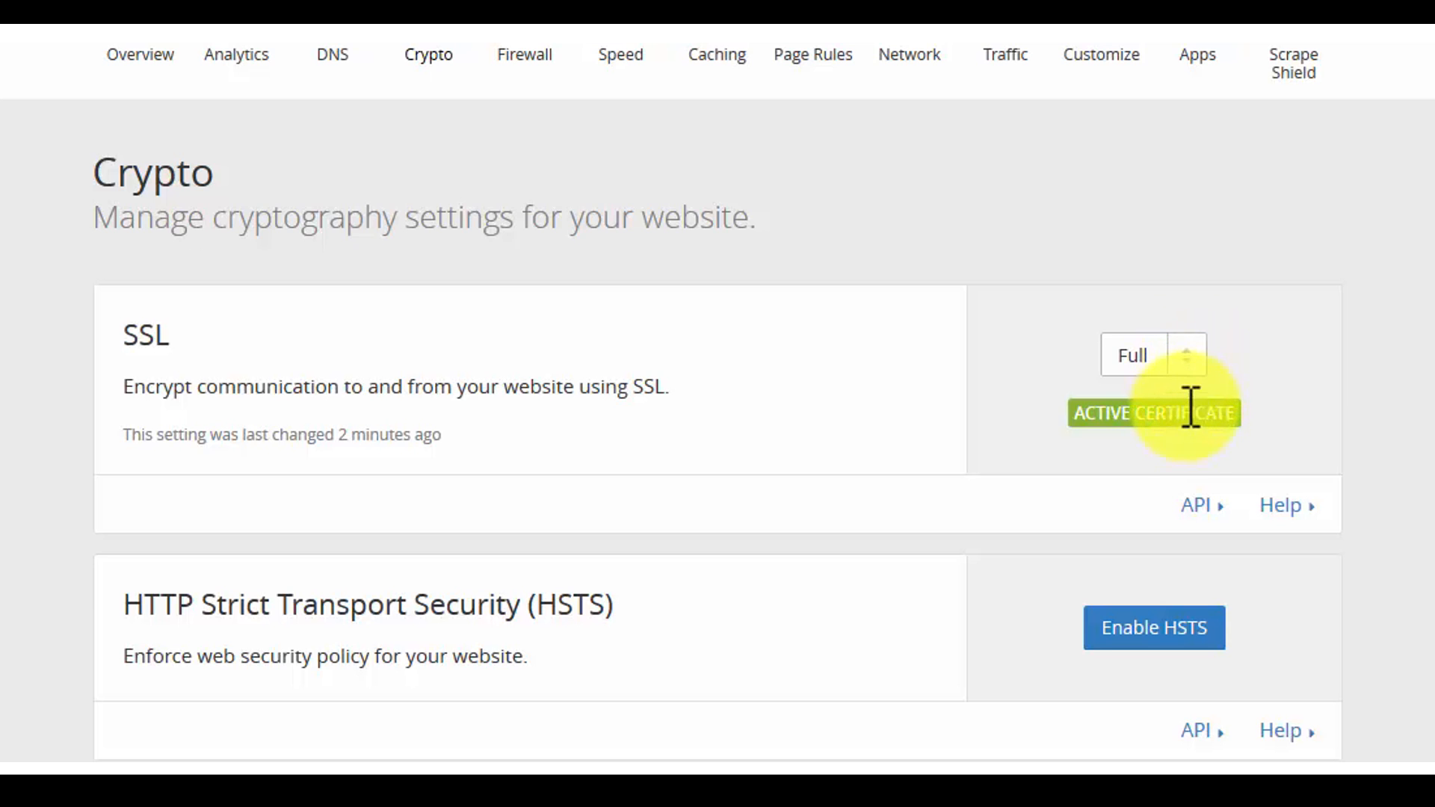
{"action": "left_click", "coordinate": [1189, 357]}
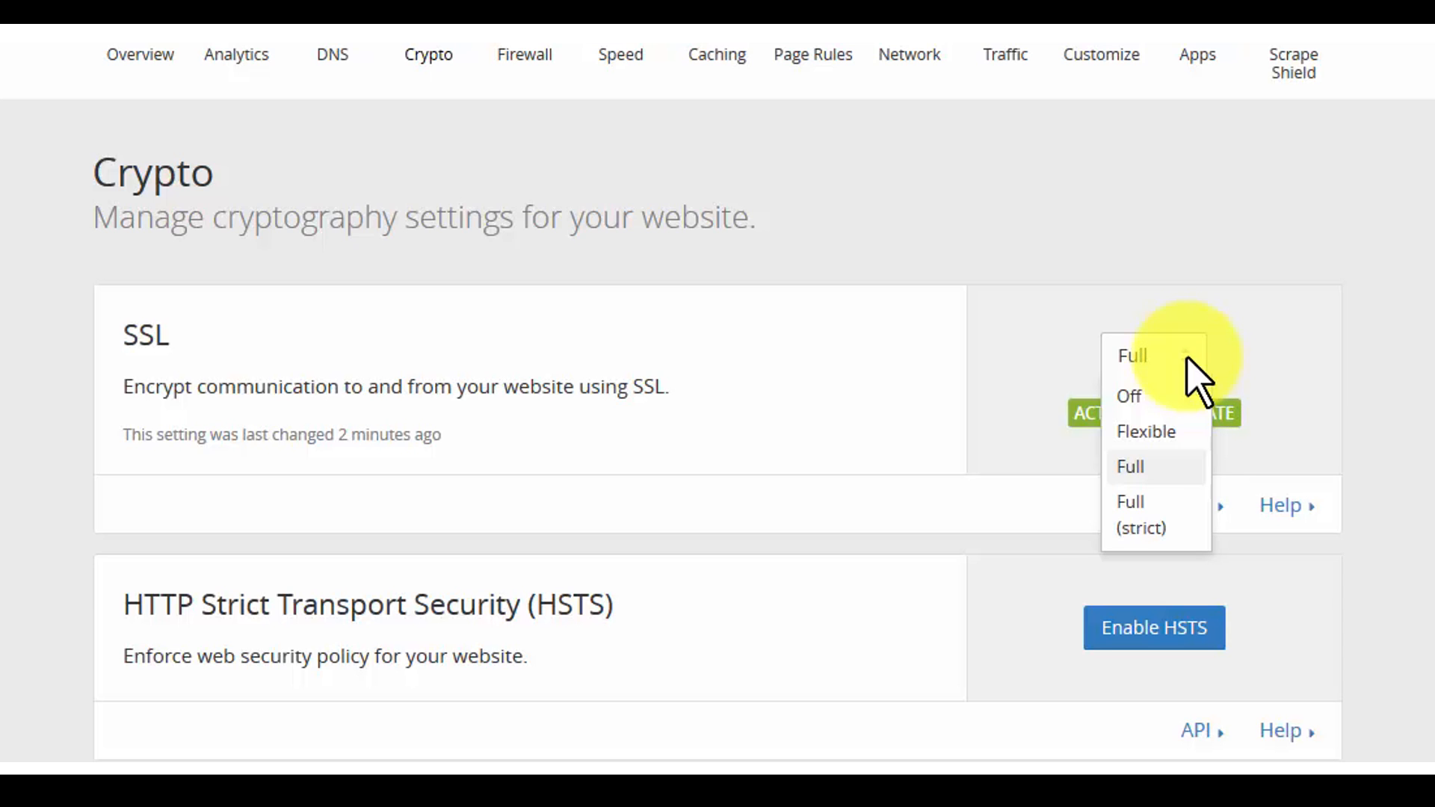
{"action": "left_click", "coordinate": [1151, 433]}
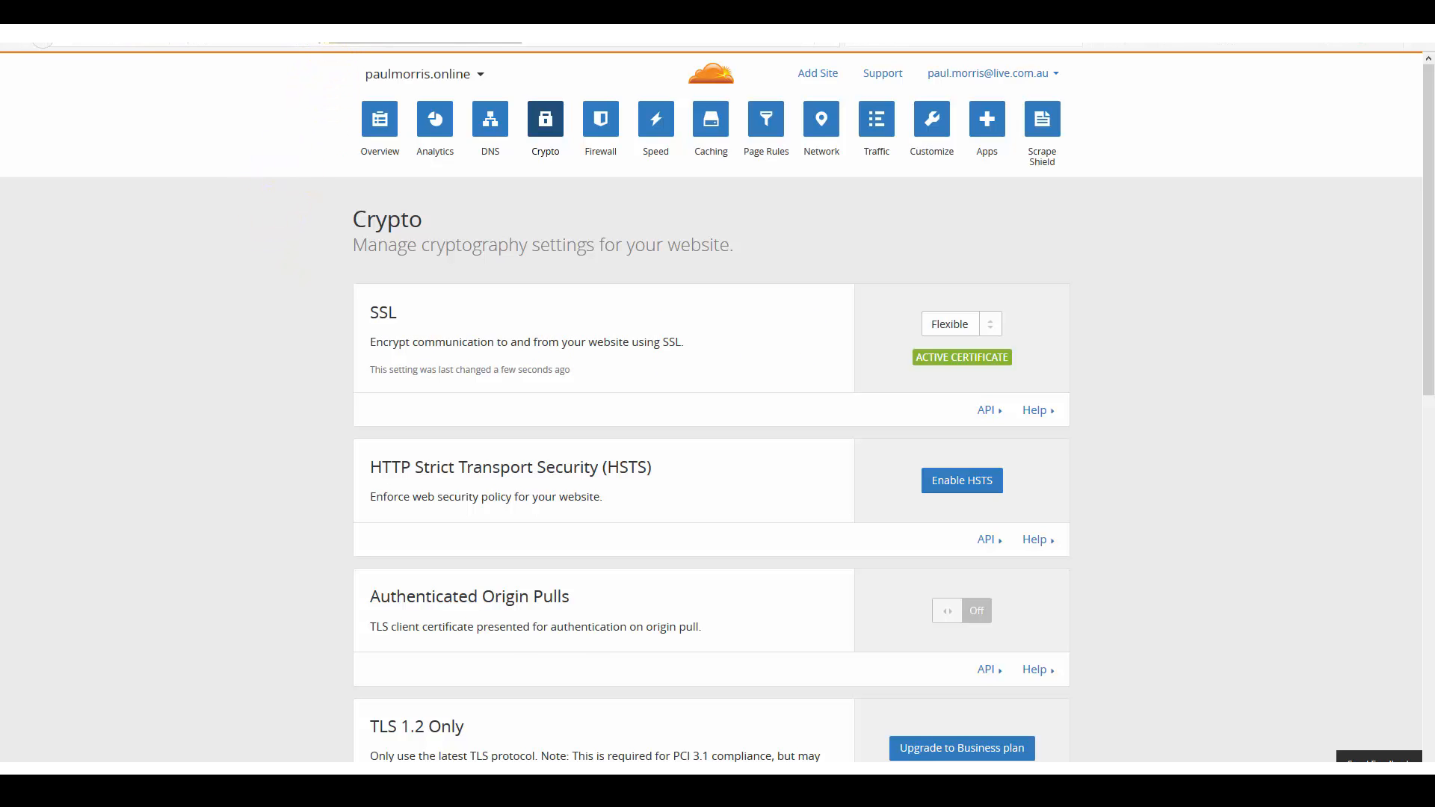
Step: Switch to ClickFunnels and start adding a new domain in the account's custom domain settings
{"action": "left_click", "coordinate": [333, 32]}
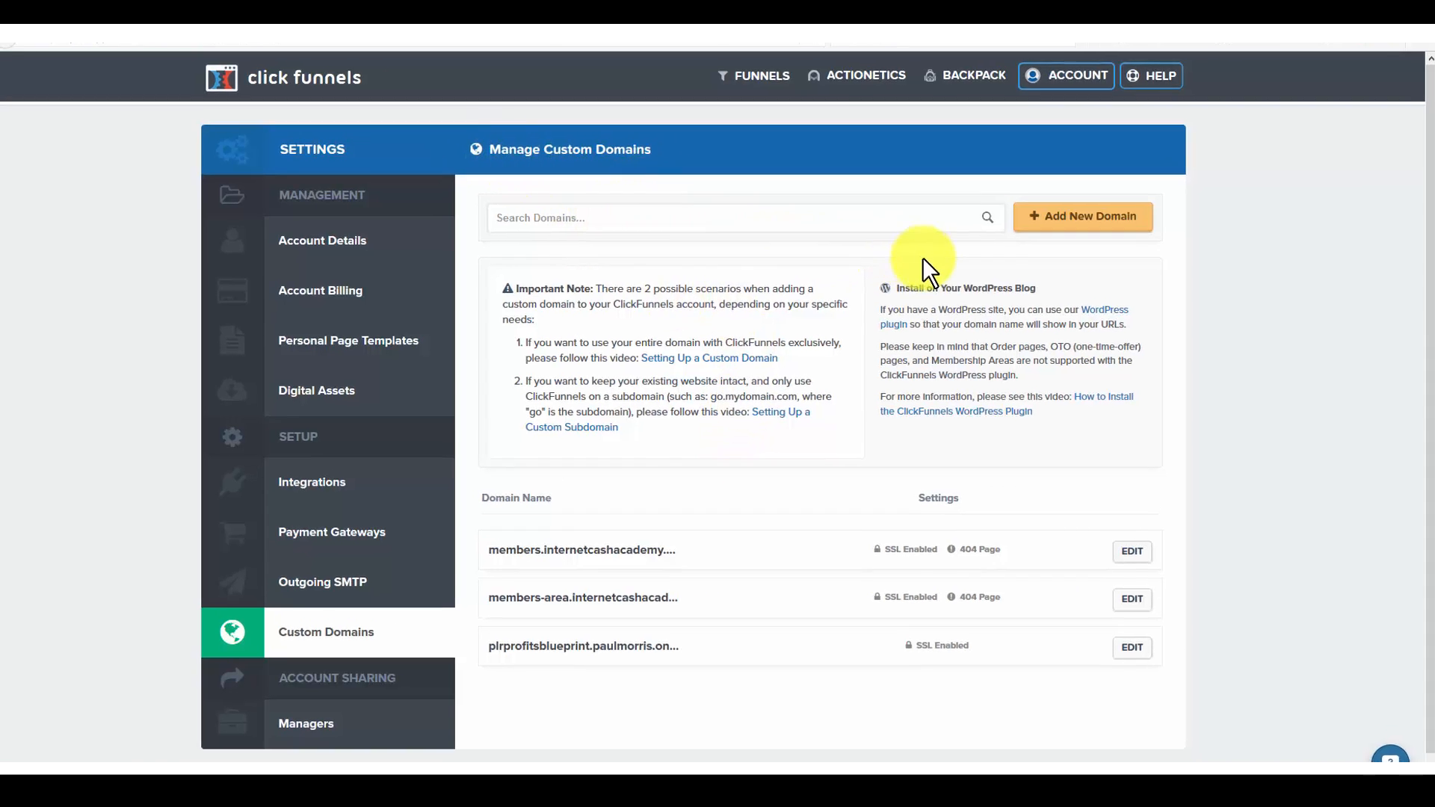
{"action": "left_click", "coordinate": [1069, 77]}
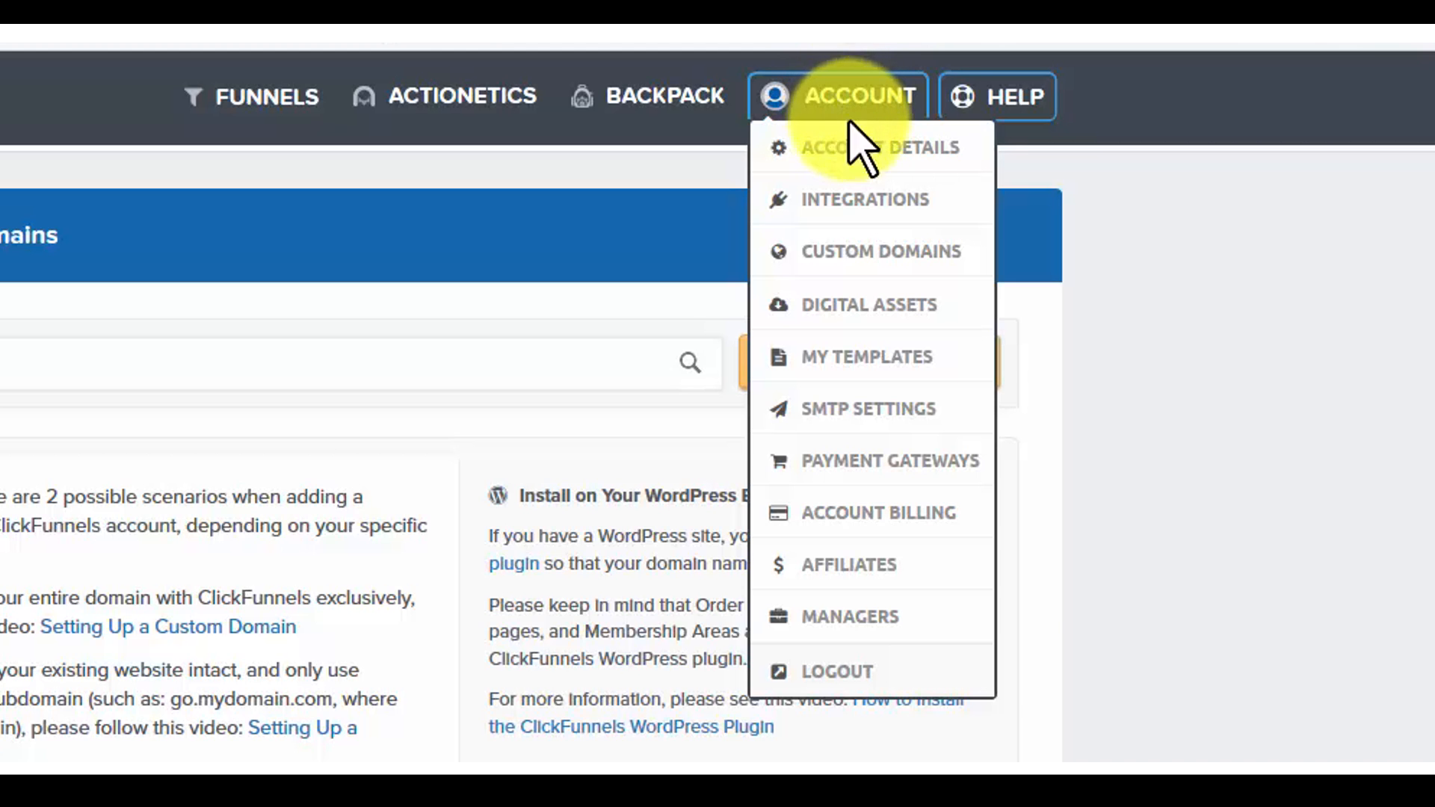
{"action": "mouse_move", "coordinate": [858, 146]}
{"action": "left_mouse_down"}
{"action": "mouse_move", "coordinate": [858, 173]}
{"action": "mouse_move", "coordinate": [860, 153]}
{"action": "left_mouse_up"}
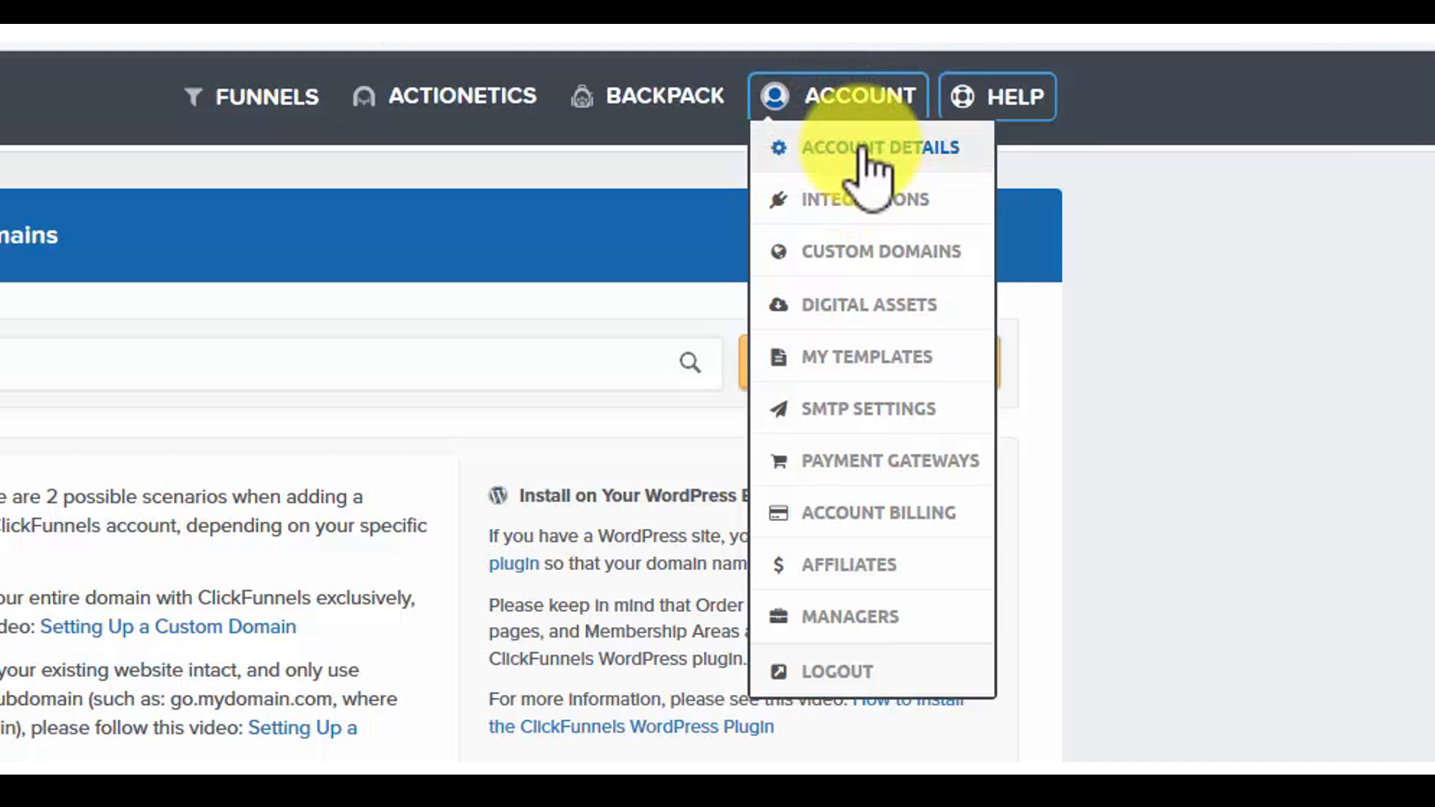
{"action": "left_click", "coordinate": [865, 258]}
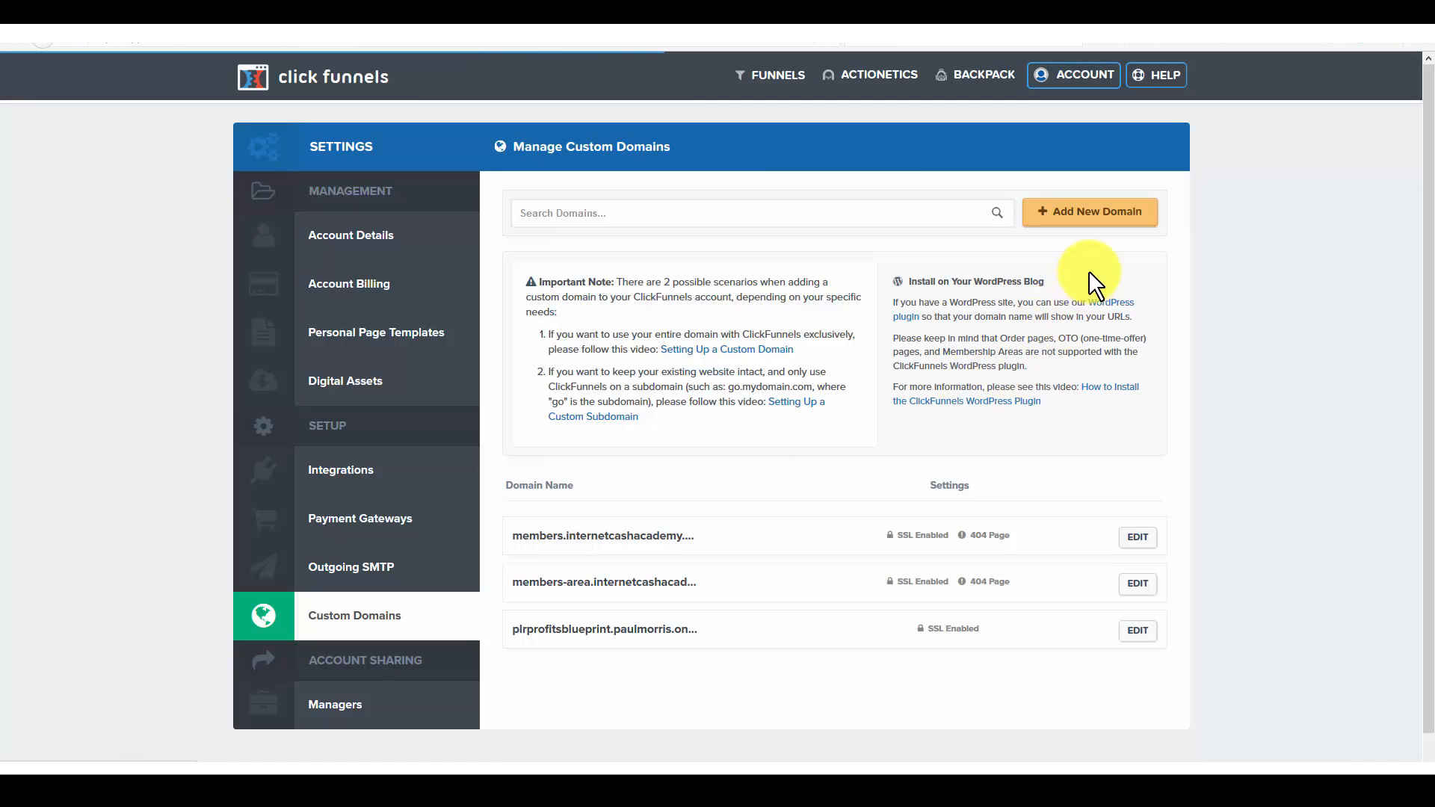
{"action": "left_click", "coordinate": [1090, 217]}
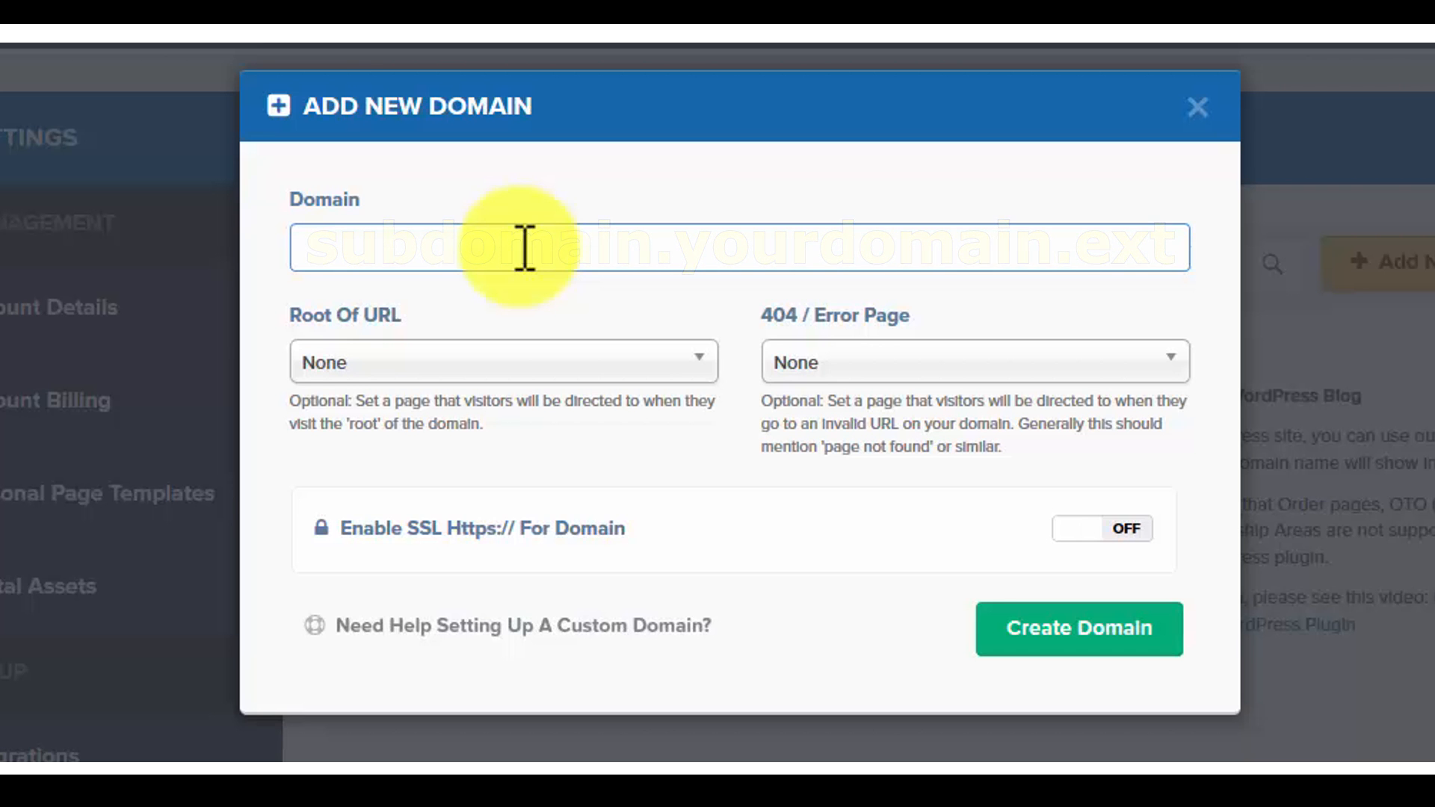
Step: Enter the wpbusinessblueprint subdomain of the owner's .online domain as the new domain
{"action": "type", "text": "wp"}
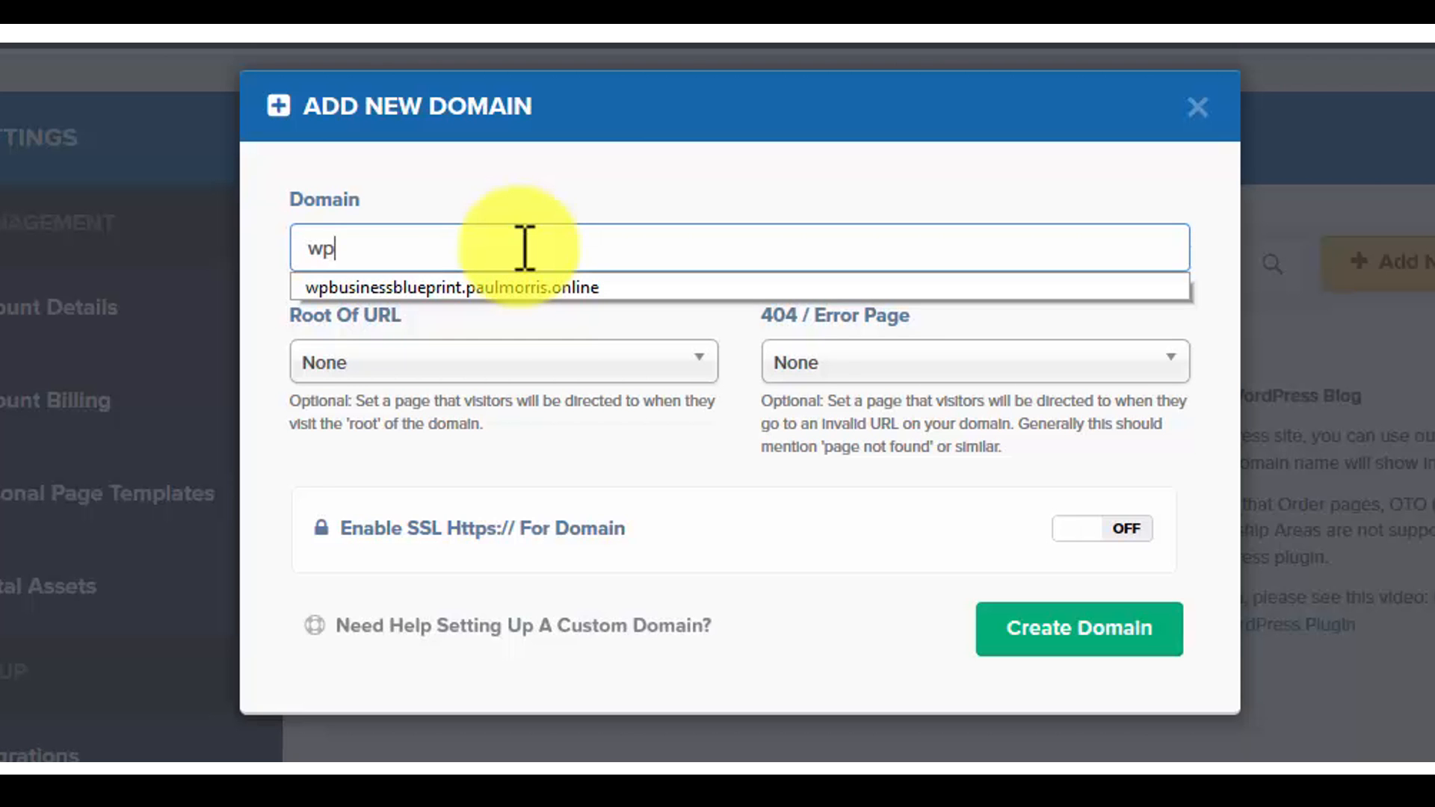
{"action": "type", "text": "businessb"}
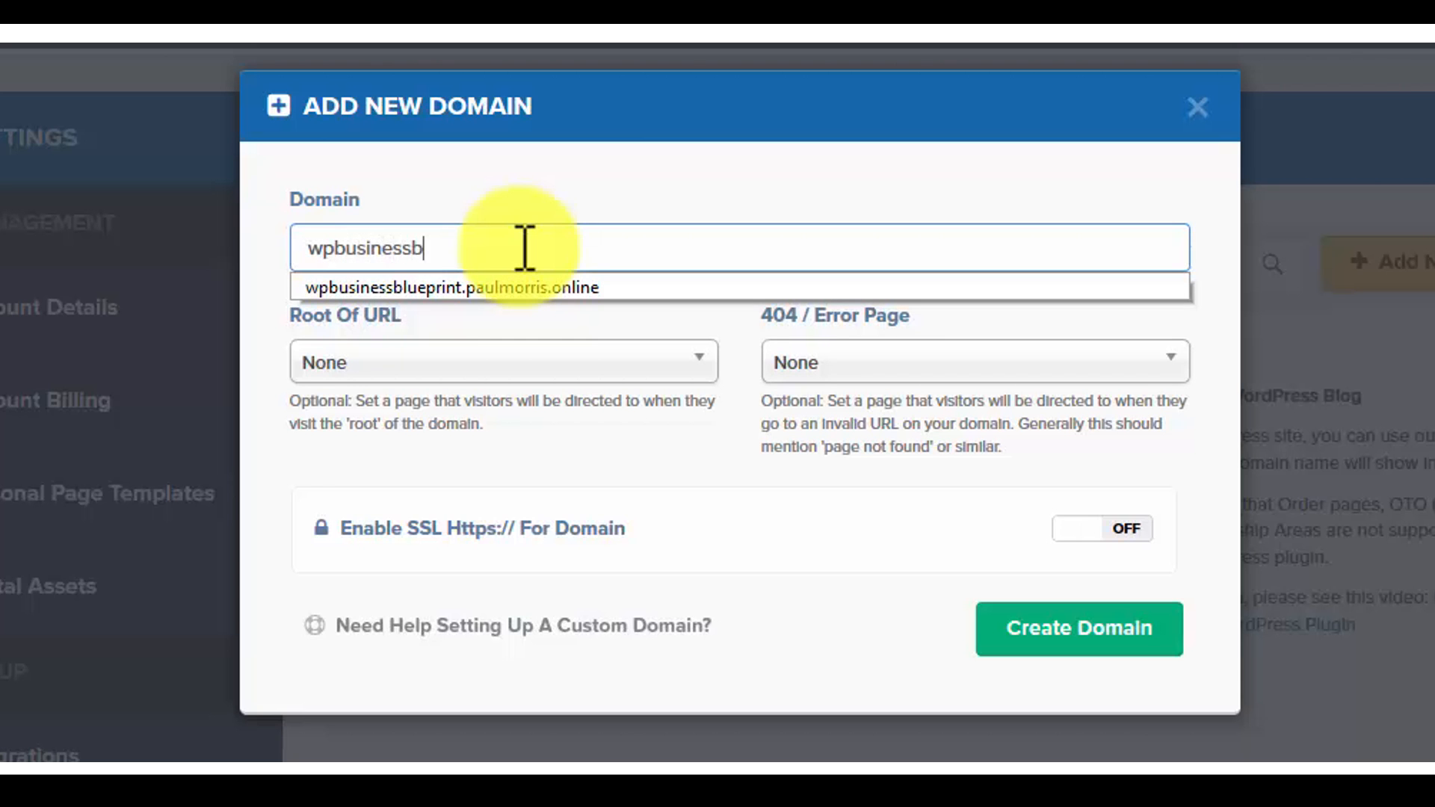
{"action": "type", "text": "lueprint.paul.morris"}
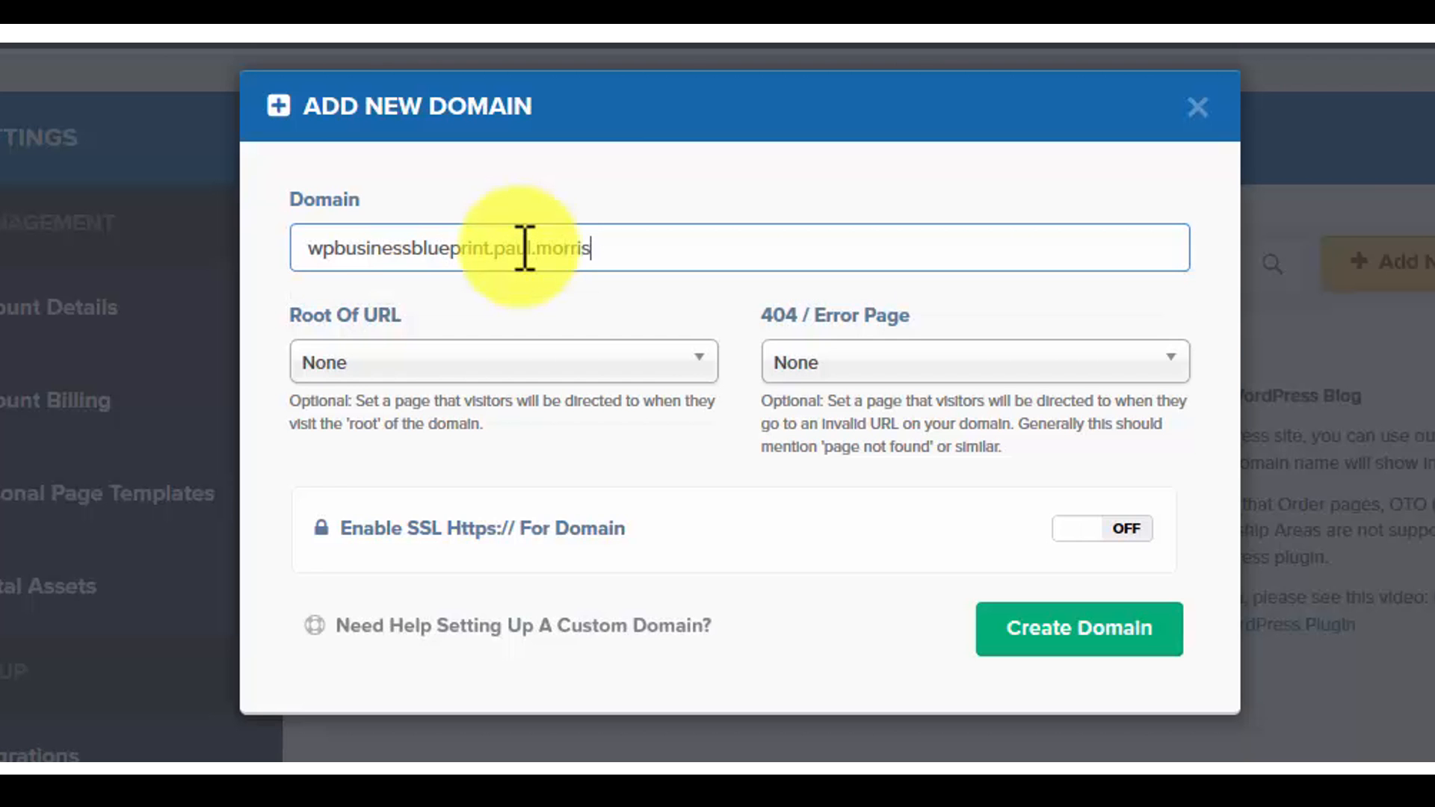
{"action": "key", "text": "BackSpace"}
{"action": "key", "text": "BackSpace"}
{"action": "key", "text": "BackSpace"}
{"action": "key", "text": "BackSpace"}
{"action": "key", "text": "BackSpace"}
{"action": "key", "text": "BackSpace"}
{"action": "key", "text": "BackSpace"}
{"action": "key", "text": "BackSpace"}
{"action": "type", "text": "lmo"}
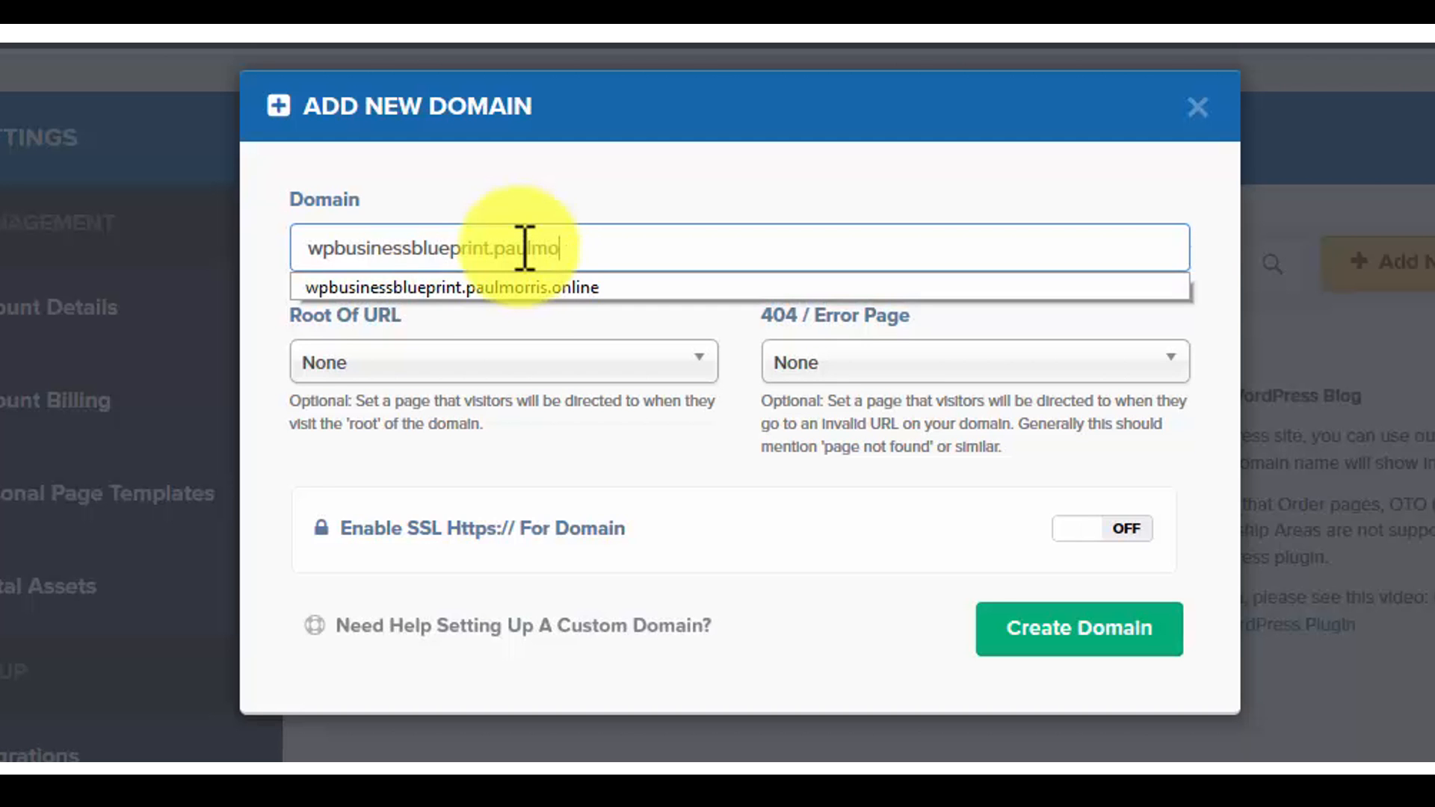
{"action": "type", "text": "rris.online"}
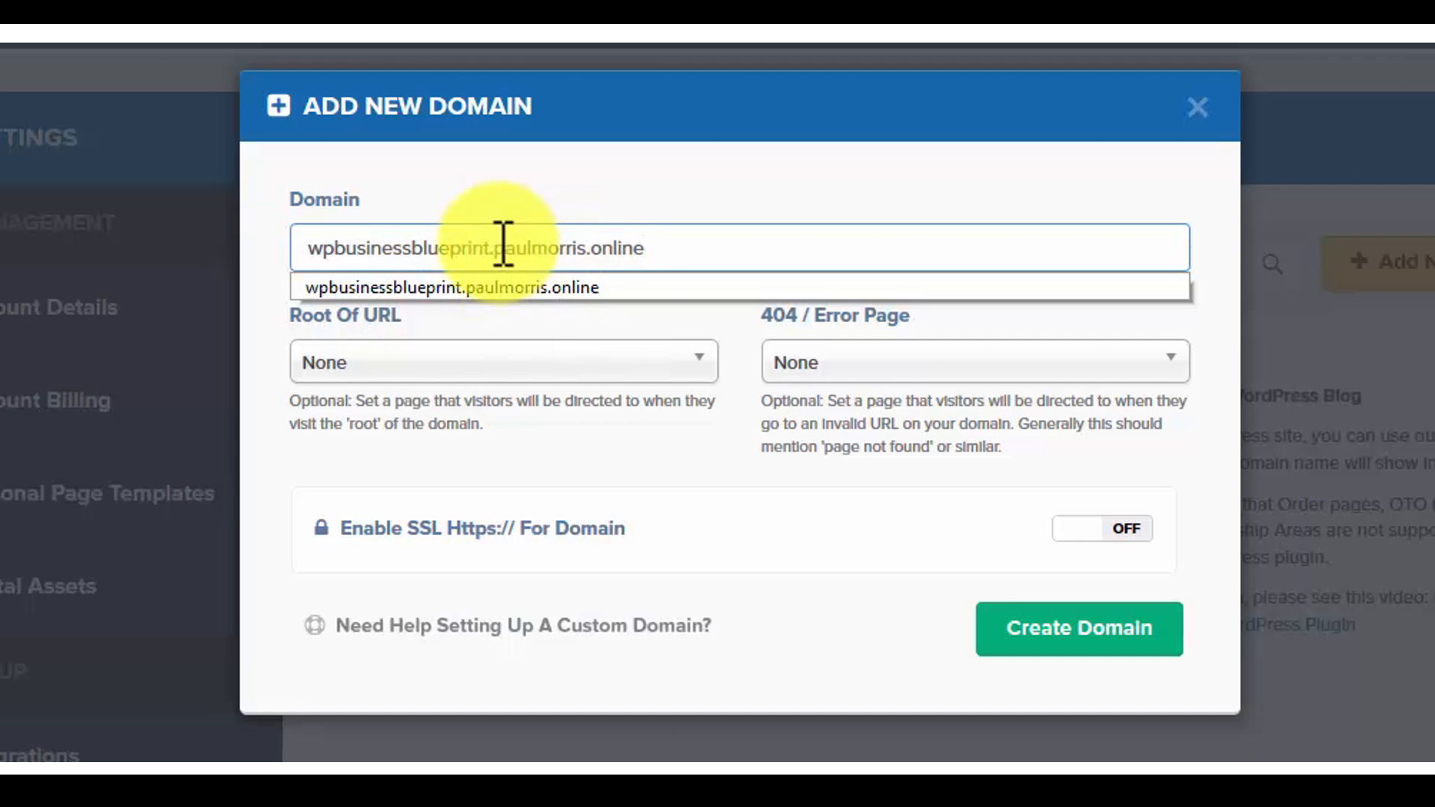
{"action": "left_click", "coordinate": [494, 249]}
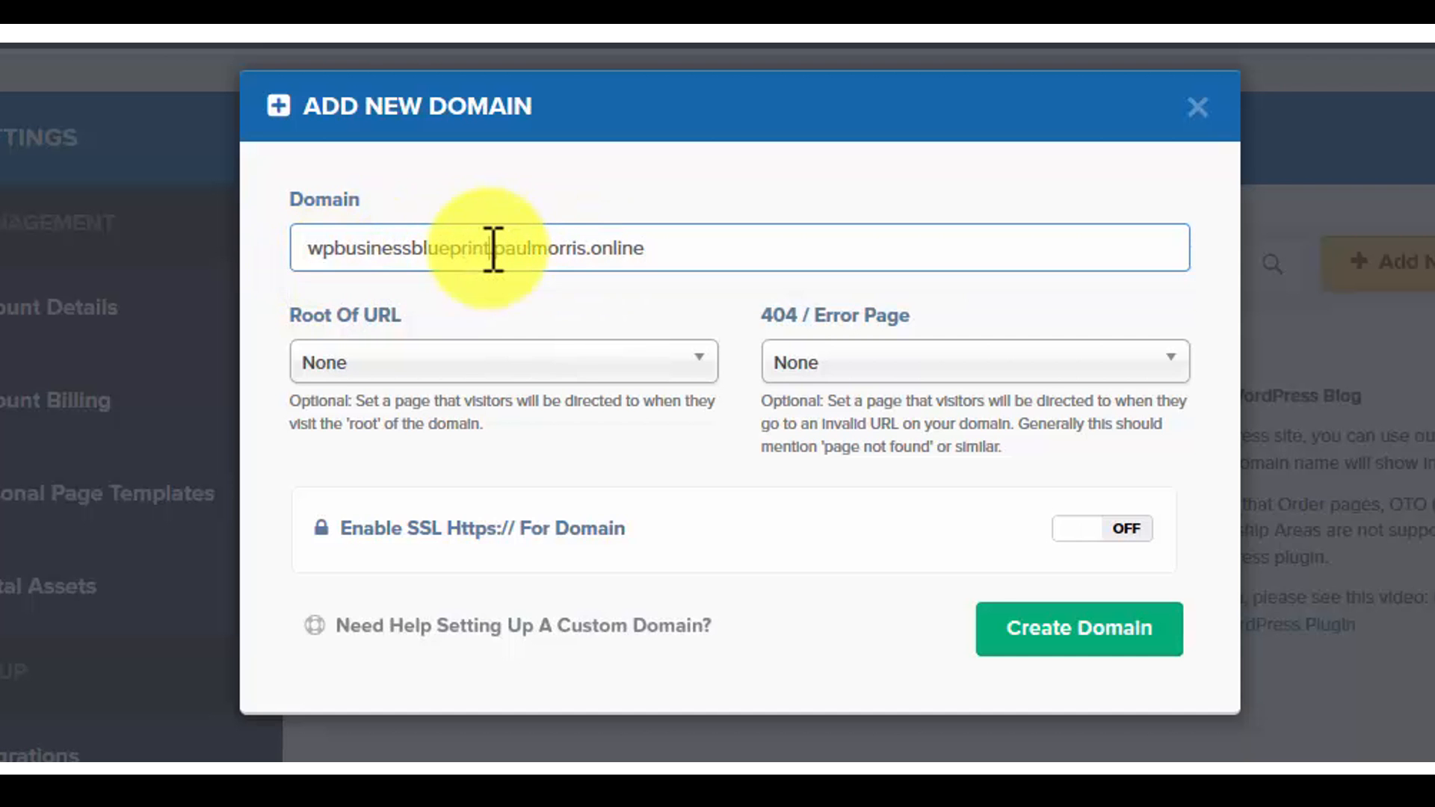
{"action": "left_click_drag", "start_coordinate": [695, 234], "coordinate": [500, 239]}
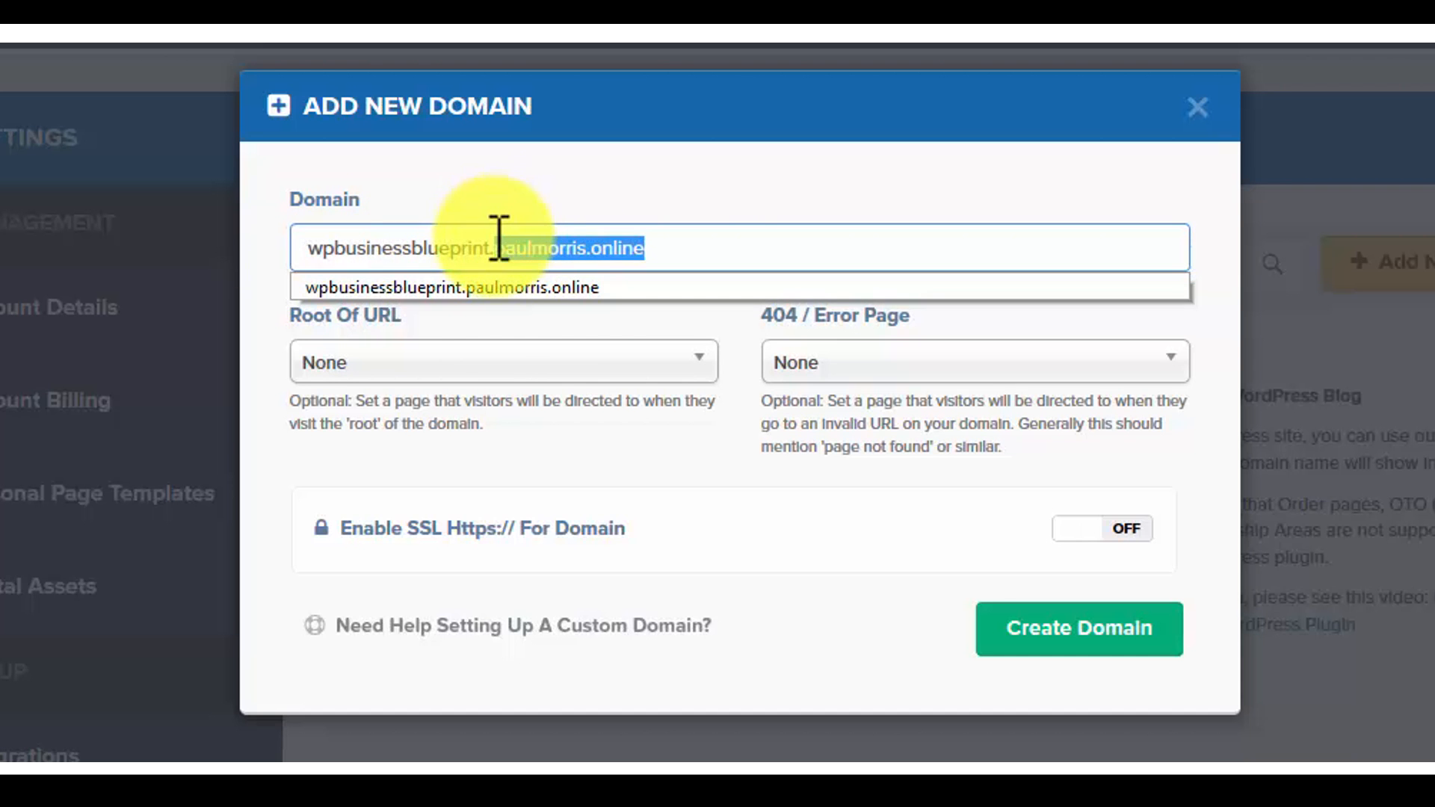
{"action": "left_click", "coordinate": [568, 250]}
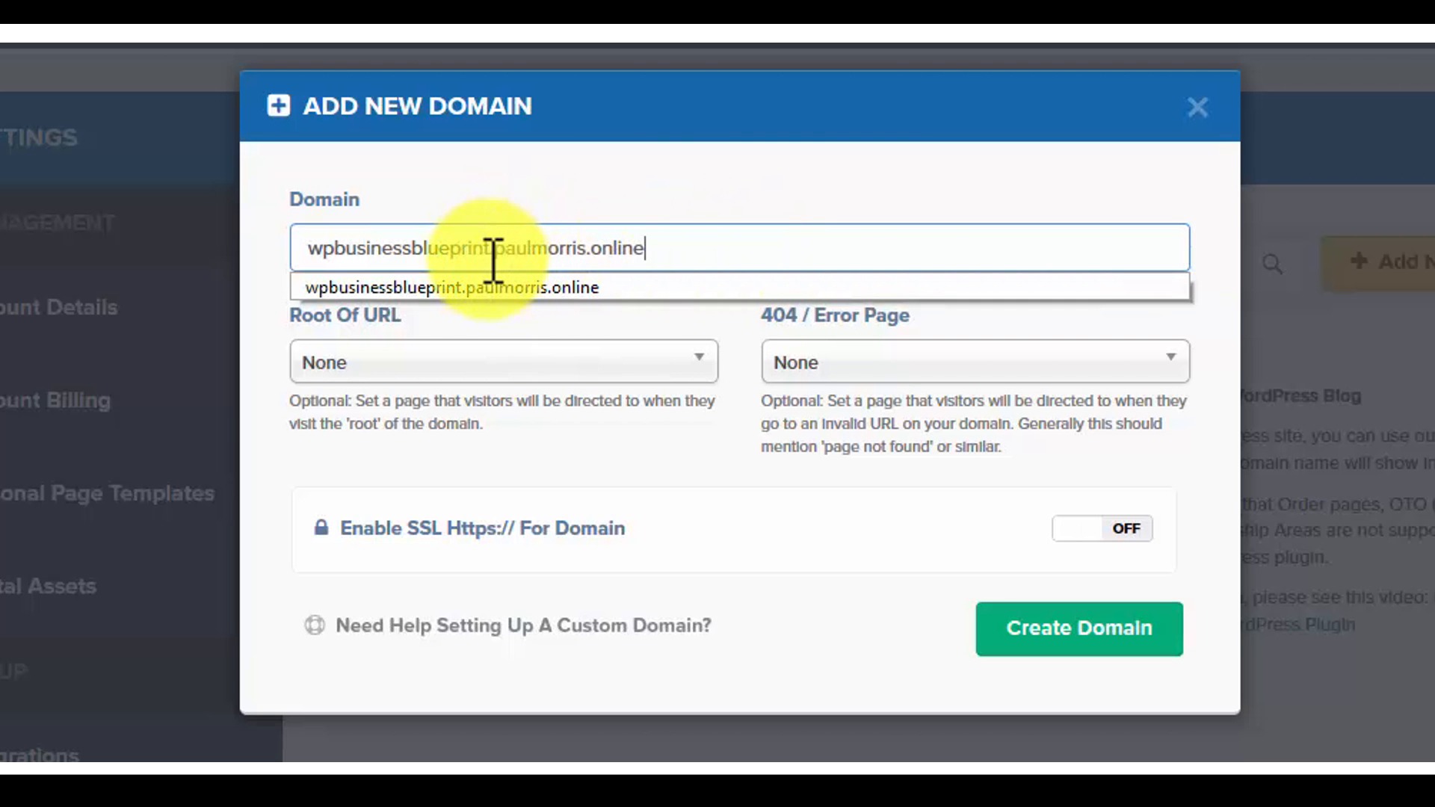
{"action": "key", "text": "Down"}
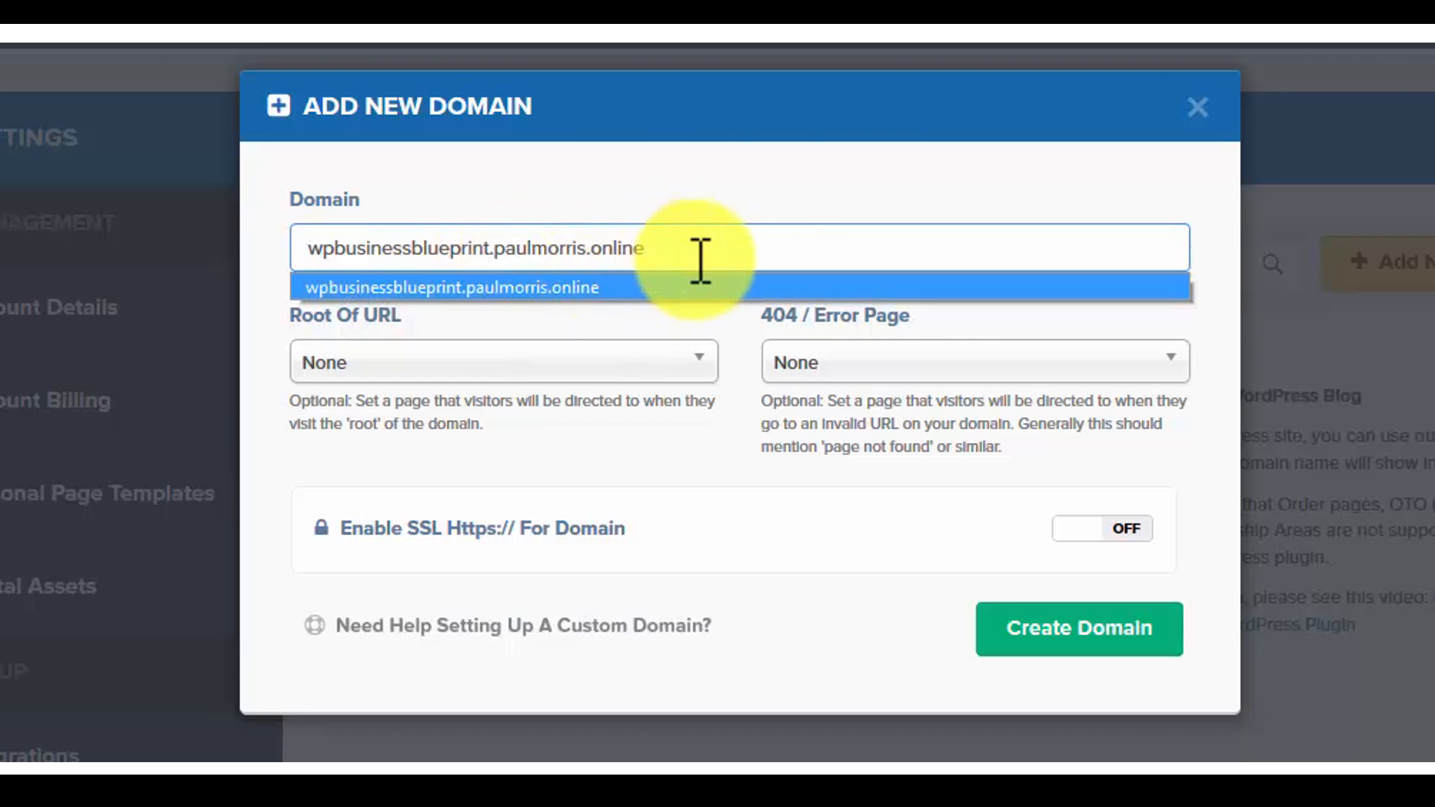
{"action": "left_click", "coordinate": [758, 240]}
{"action": "left_click", "coordinate": [757, 240]}
{"action": "left_click", "coordinate": [740, 185]}
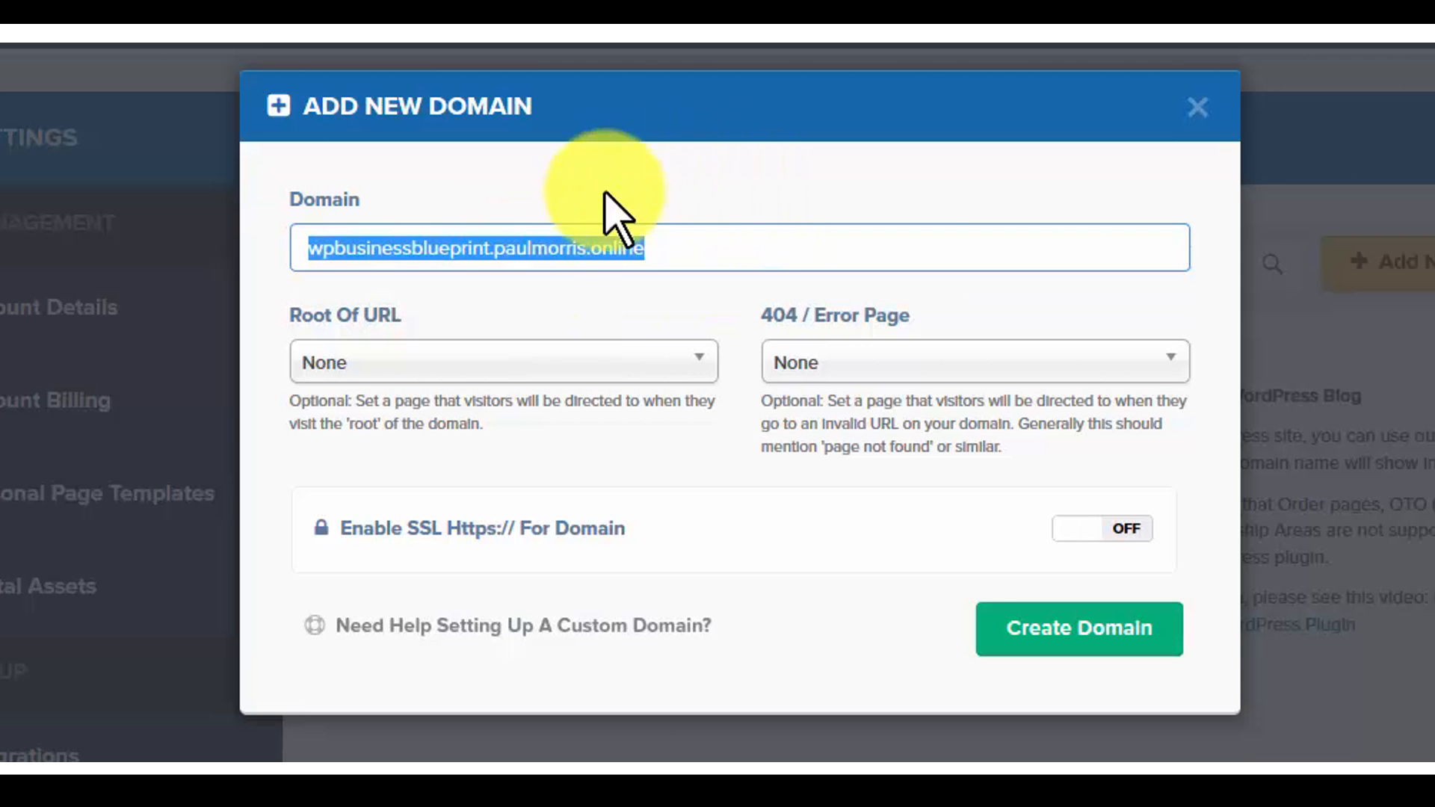
{"action": "left_click", "coordinate": [497, 346]}
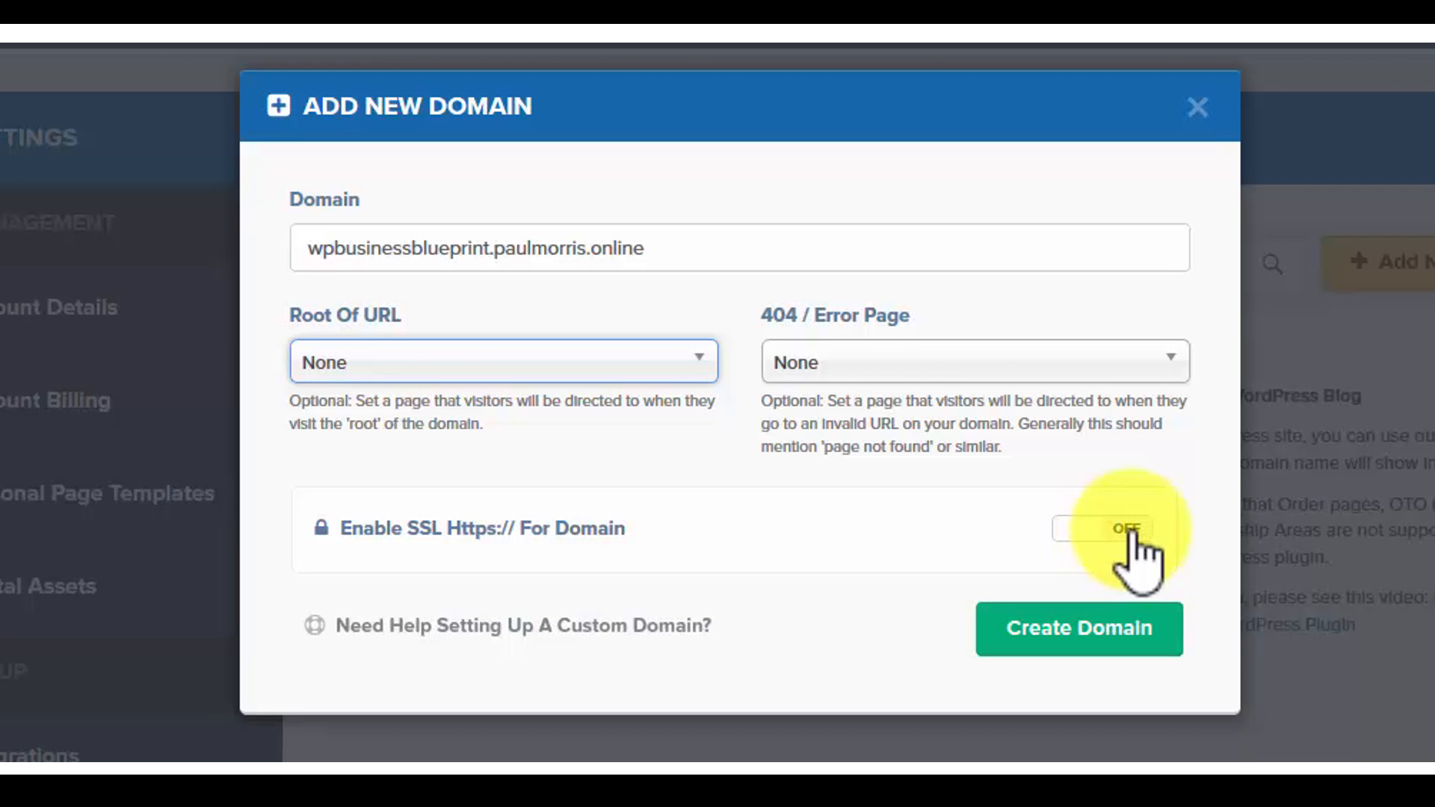
Step: Enable SSL HTTPS for the new domain and create it
{"action": "left_click", "coordinate": [1080, 533]}
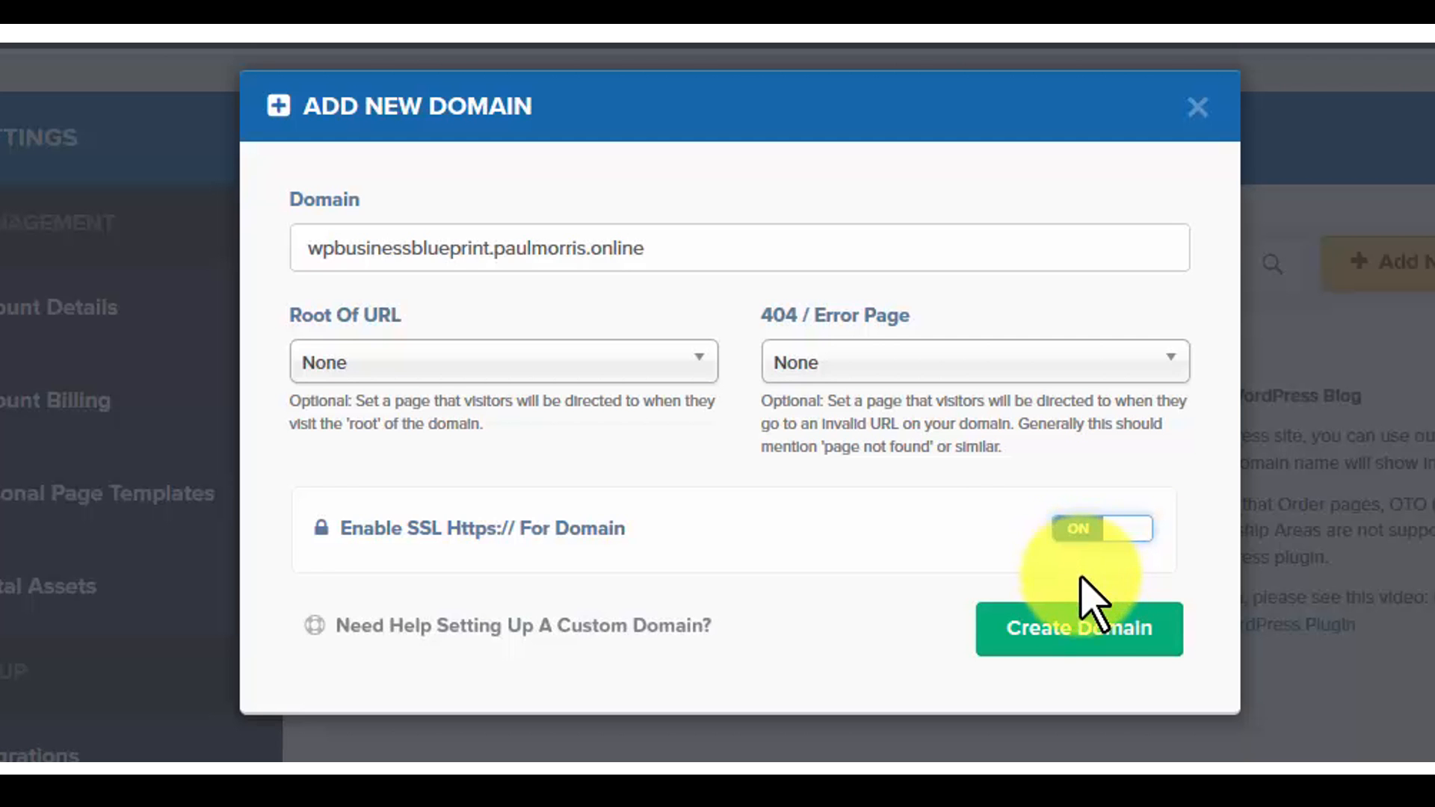
{"action": "left_click", "coordinate": [1074, 632]}
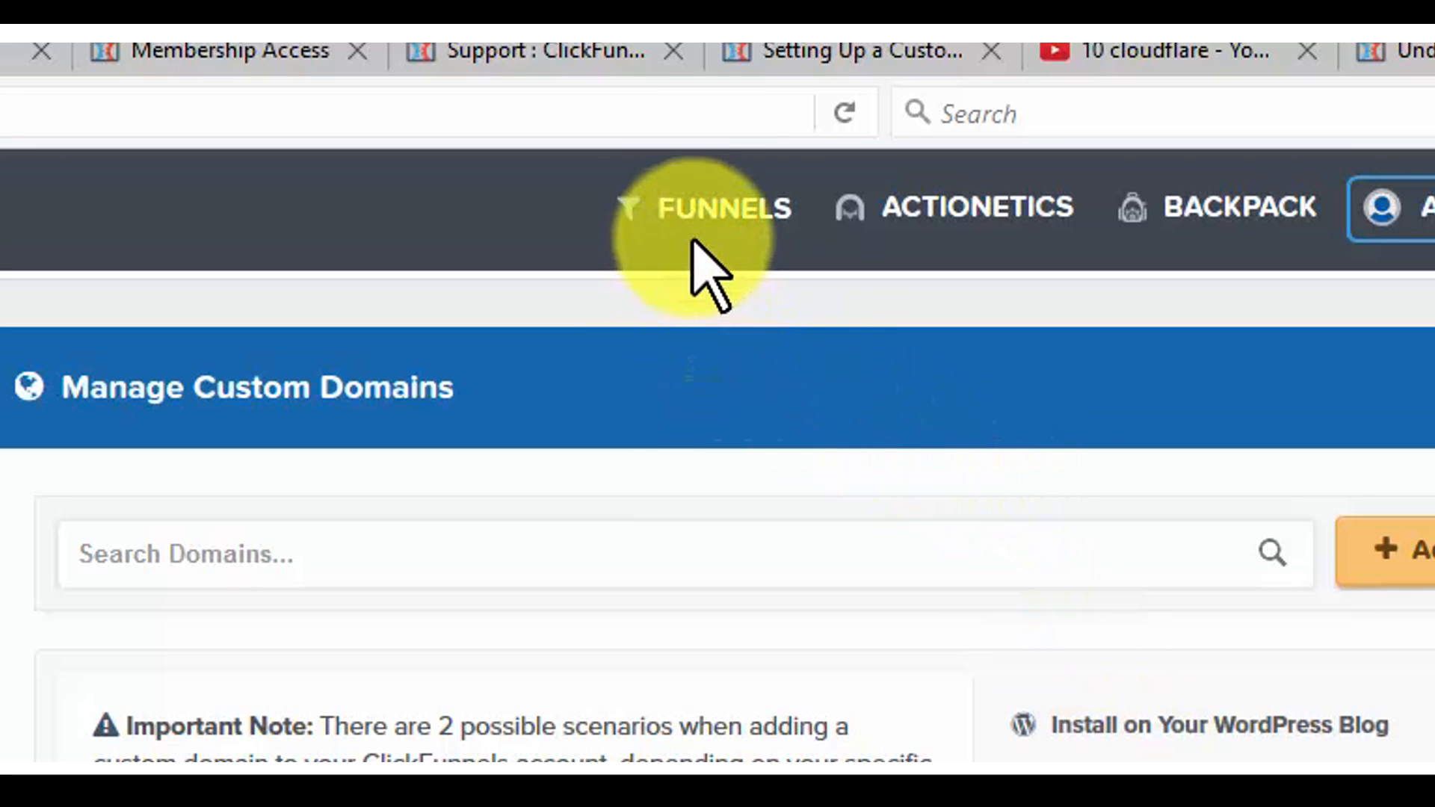
Step: In the WP Business Blueprint funnel's settings, assign the wpbusinessblueprint subdomain as the funnel domain and save the settings
{"action": "left_click", "coordinate": [771, 74]}
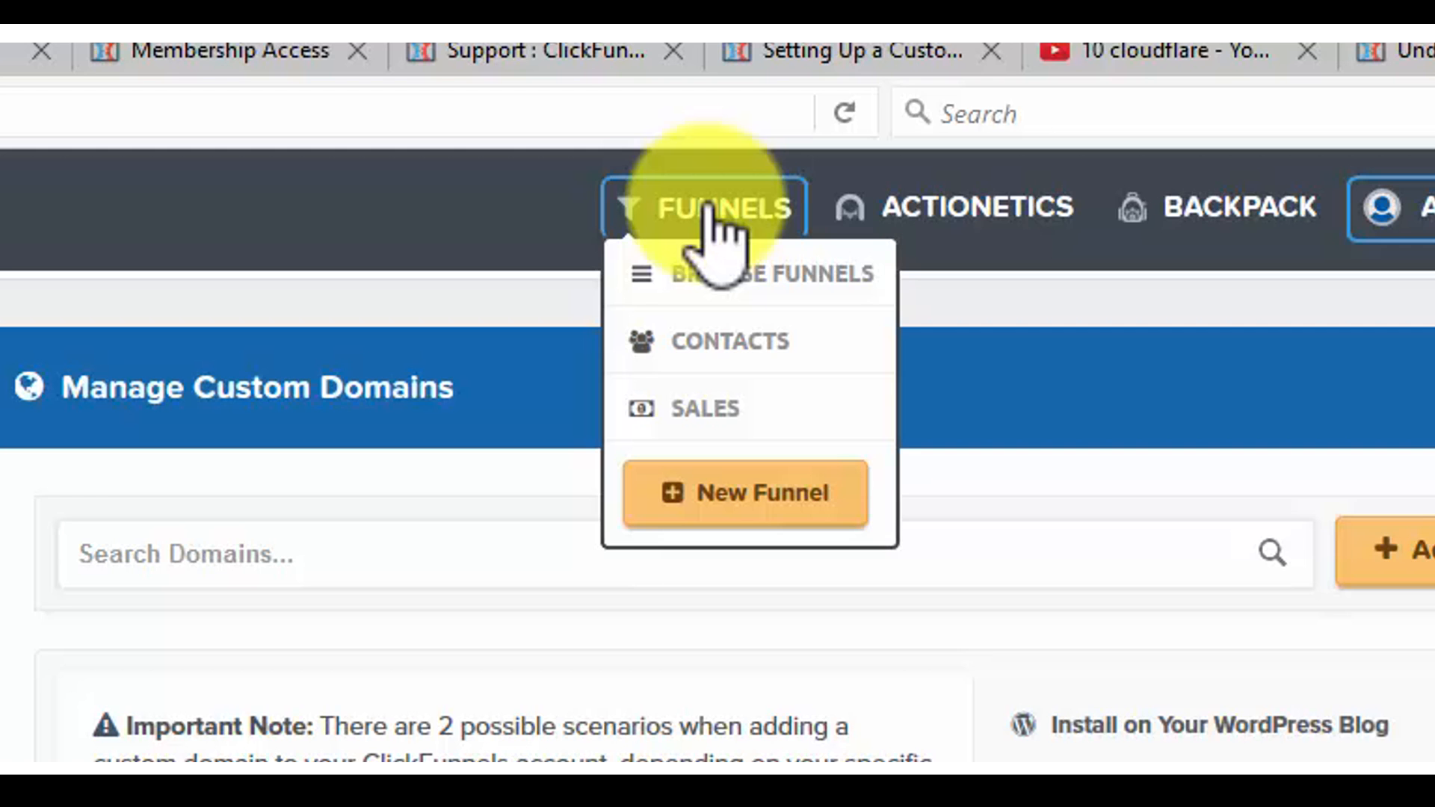
{"action": "left_click", "coordinate": [719, 280]}
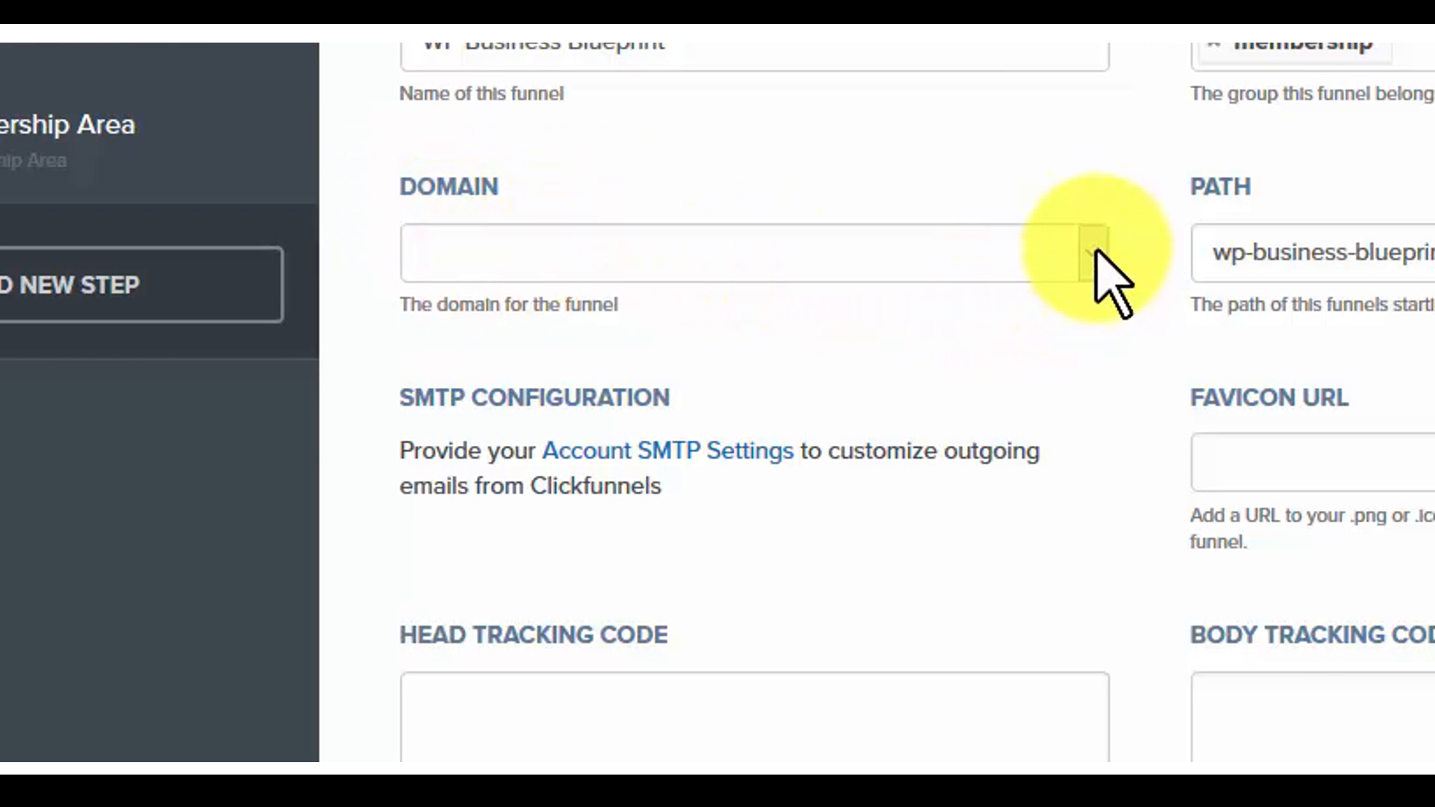
{"action": "left_click", "coordinate": [1096, 252]}
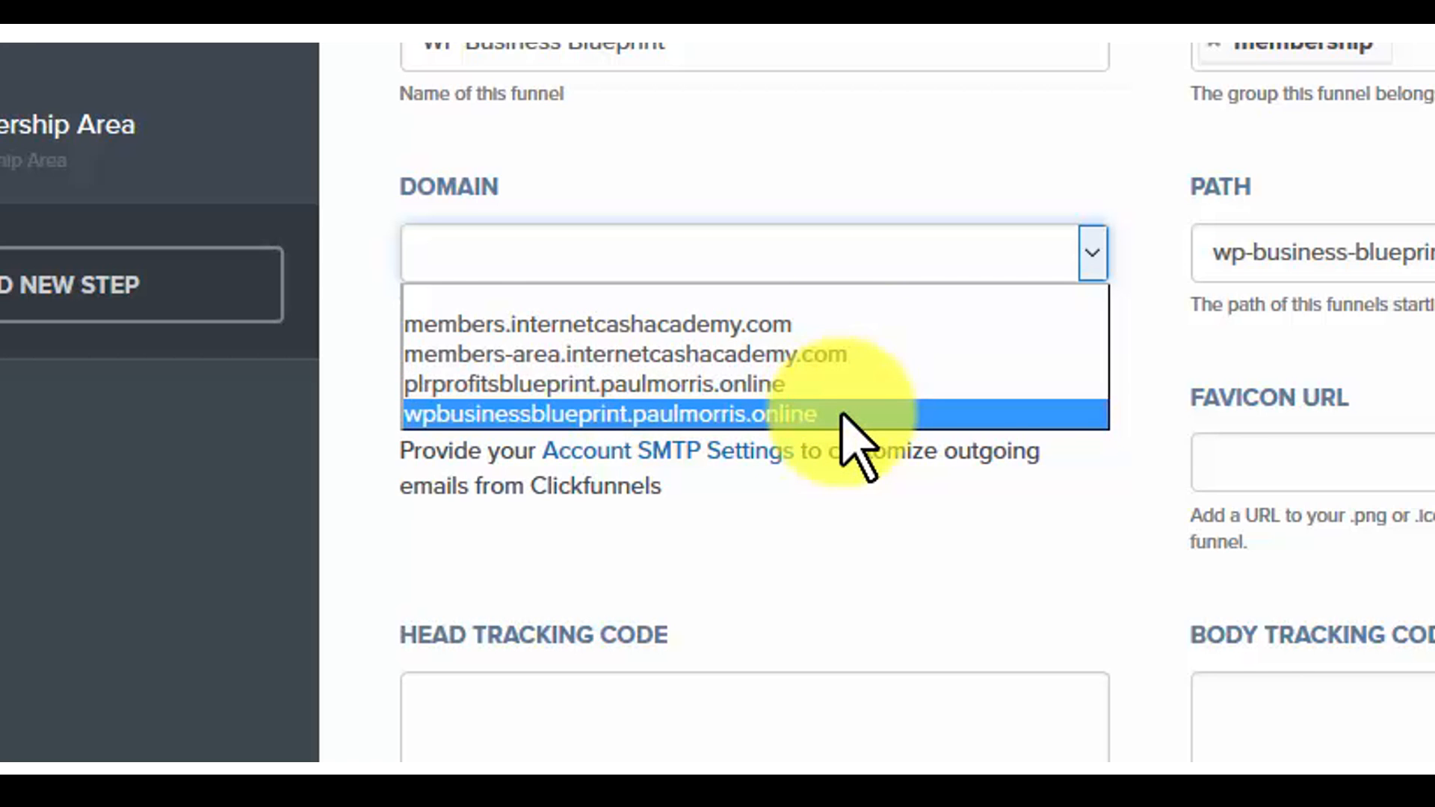
{"action": "left_click", "coordinate": [913, 413]}
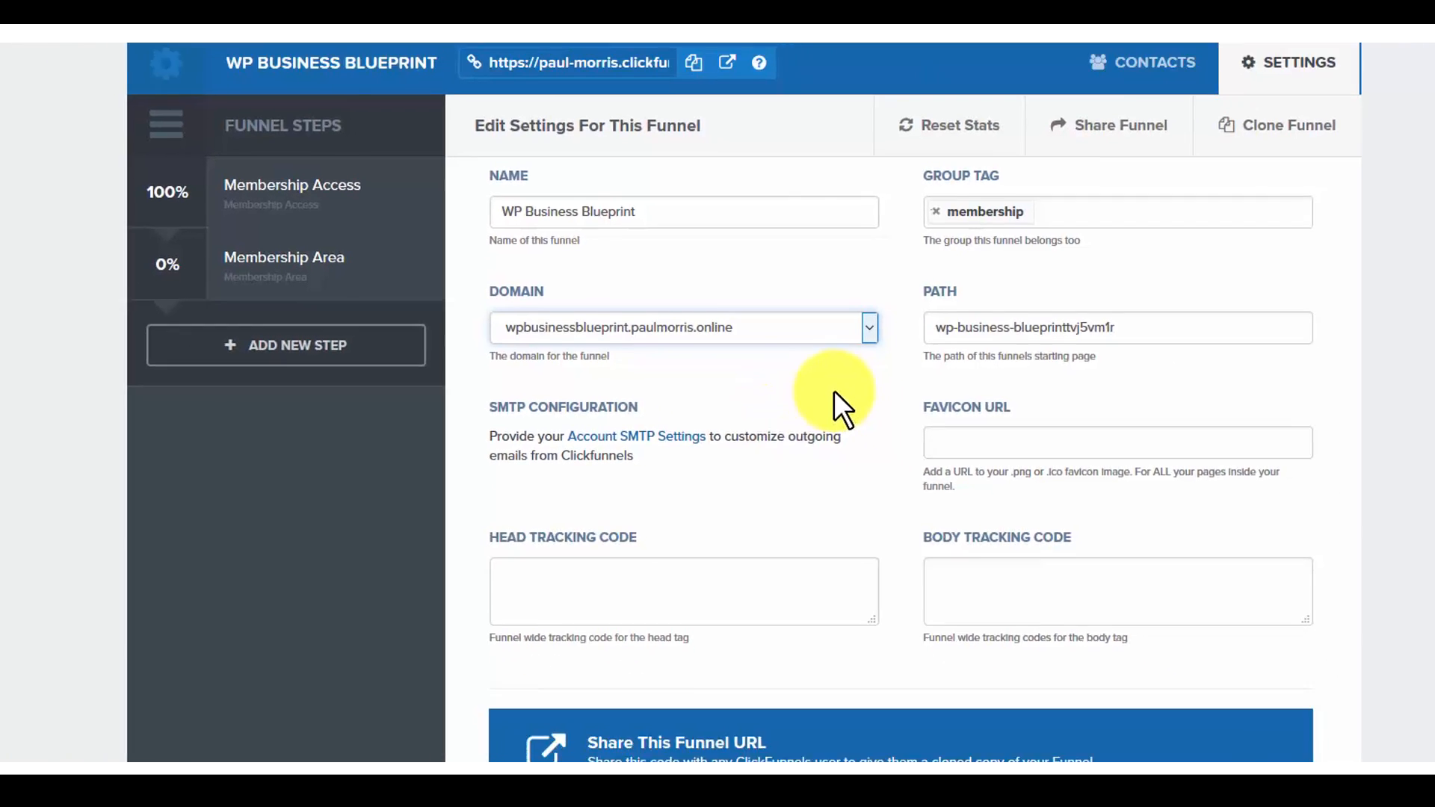
{"action": "scroll", "coordinate": [785, 404], "scroll_direction": "down", "scroll_amount": 8}
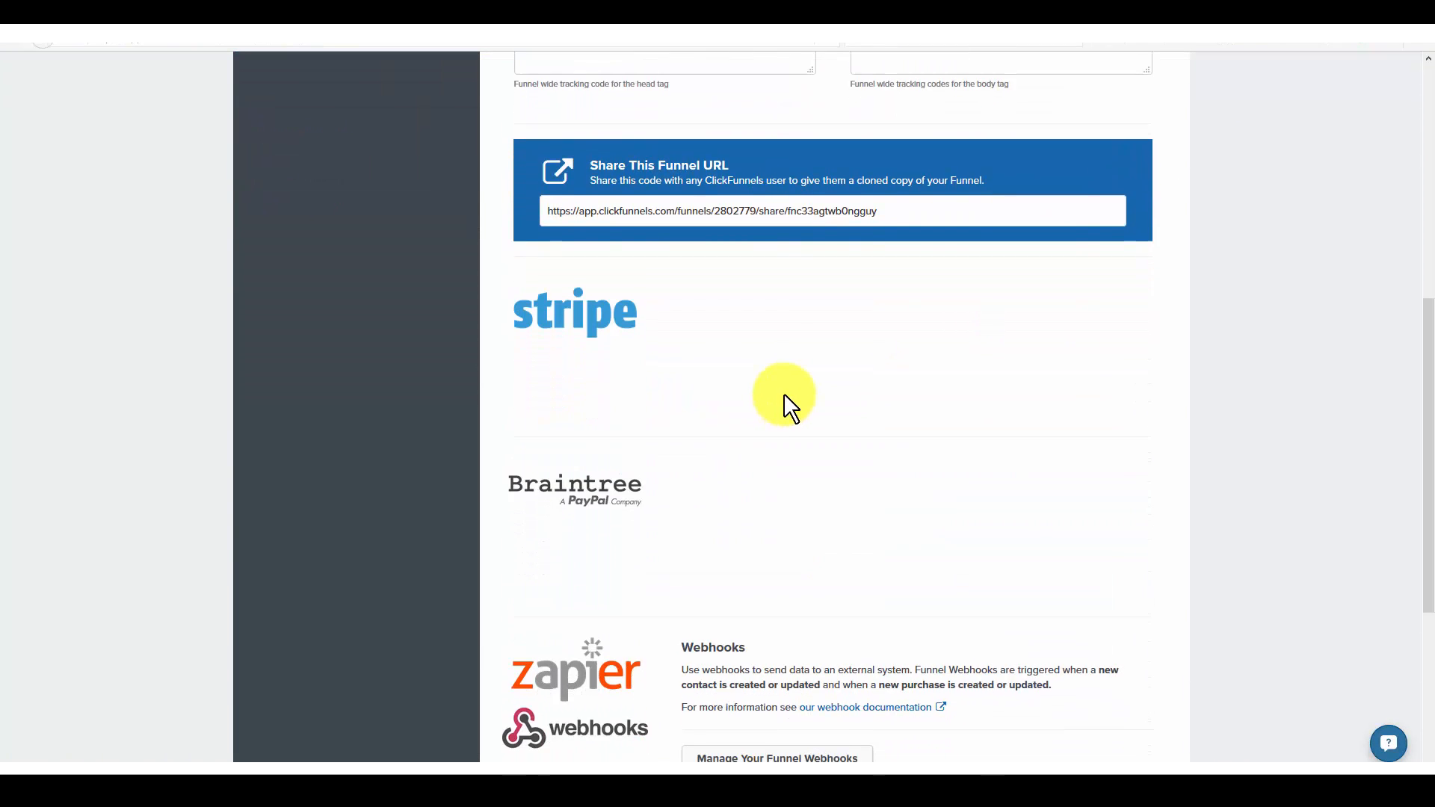
{"action": "scroll", "coordinate": [785, 396], "scroll_direction": "down", "scroll_amount": 5}
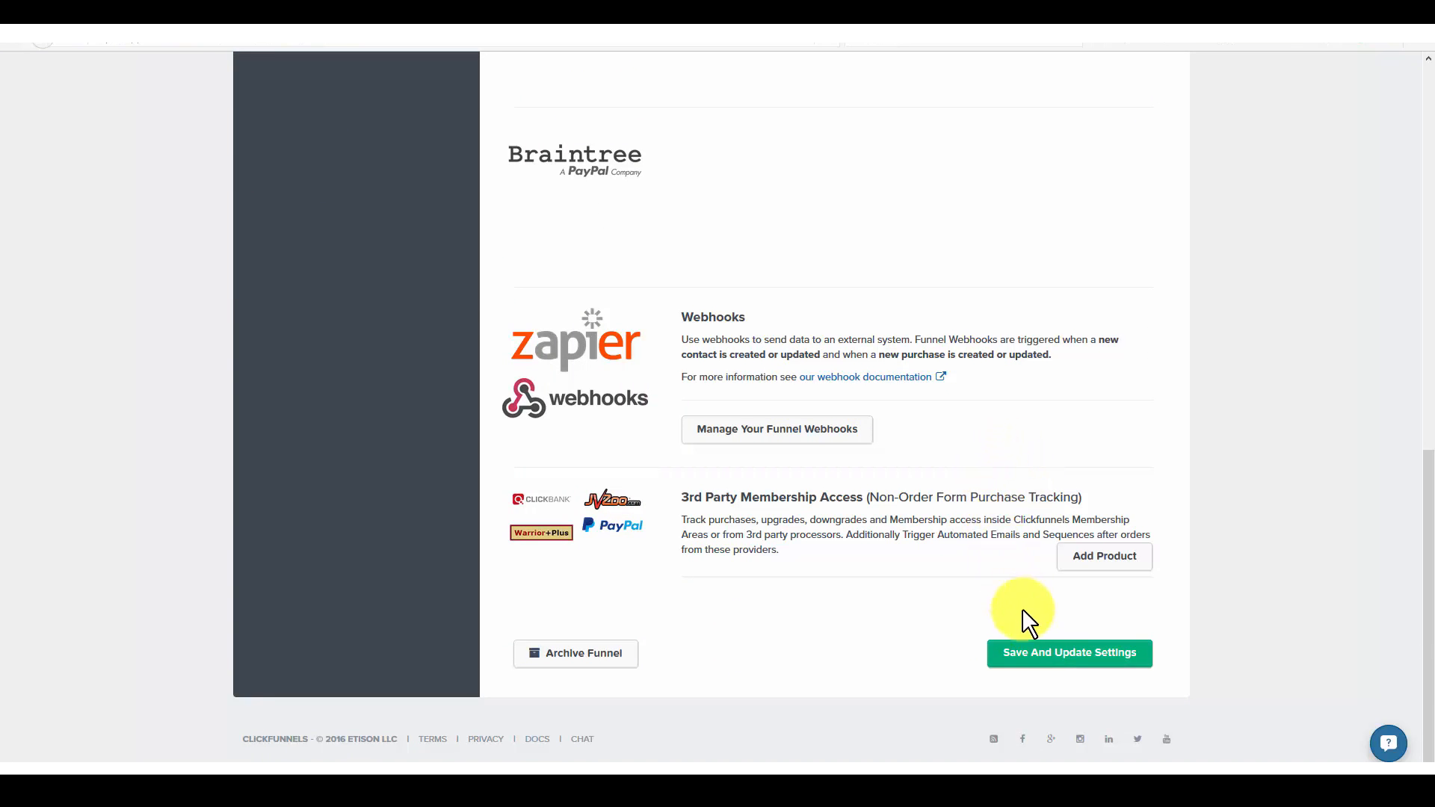
{"action": "left_click", "coordinate": [1049, 657]}
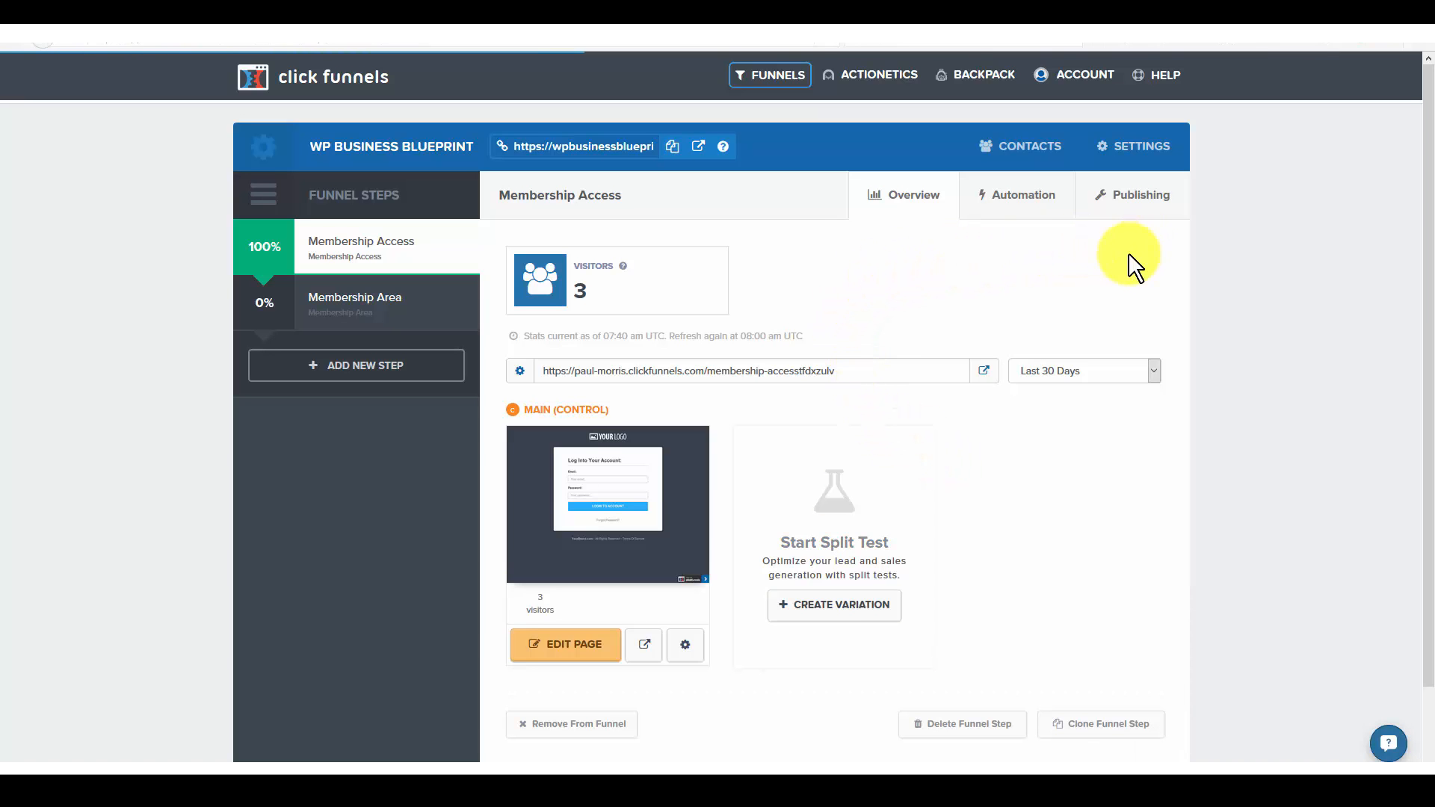
Step: Assign the wpbusinessblueprint subdomain to the Membership Access step in its publishing settings and update the funnel step
{"action": "left_click", "coordinate": [1142, 200]}
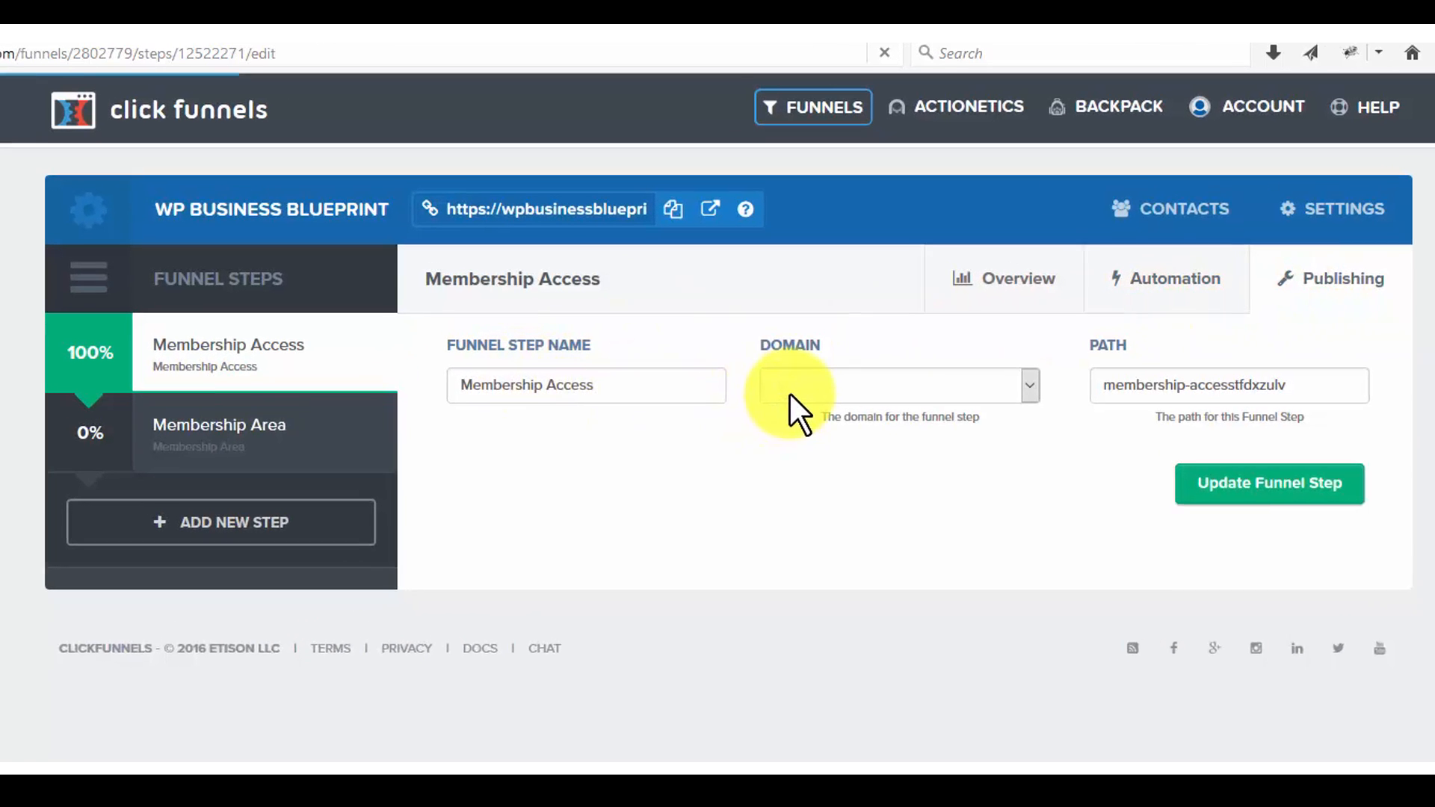
{"action": "left_click", "coordinate": [1037, 399]}
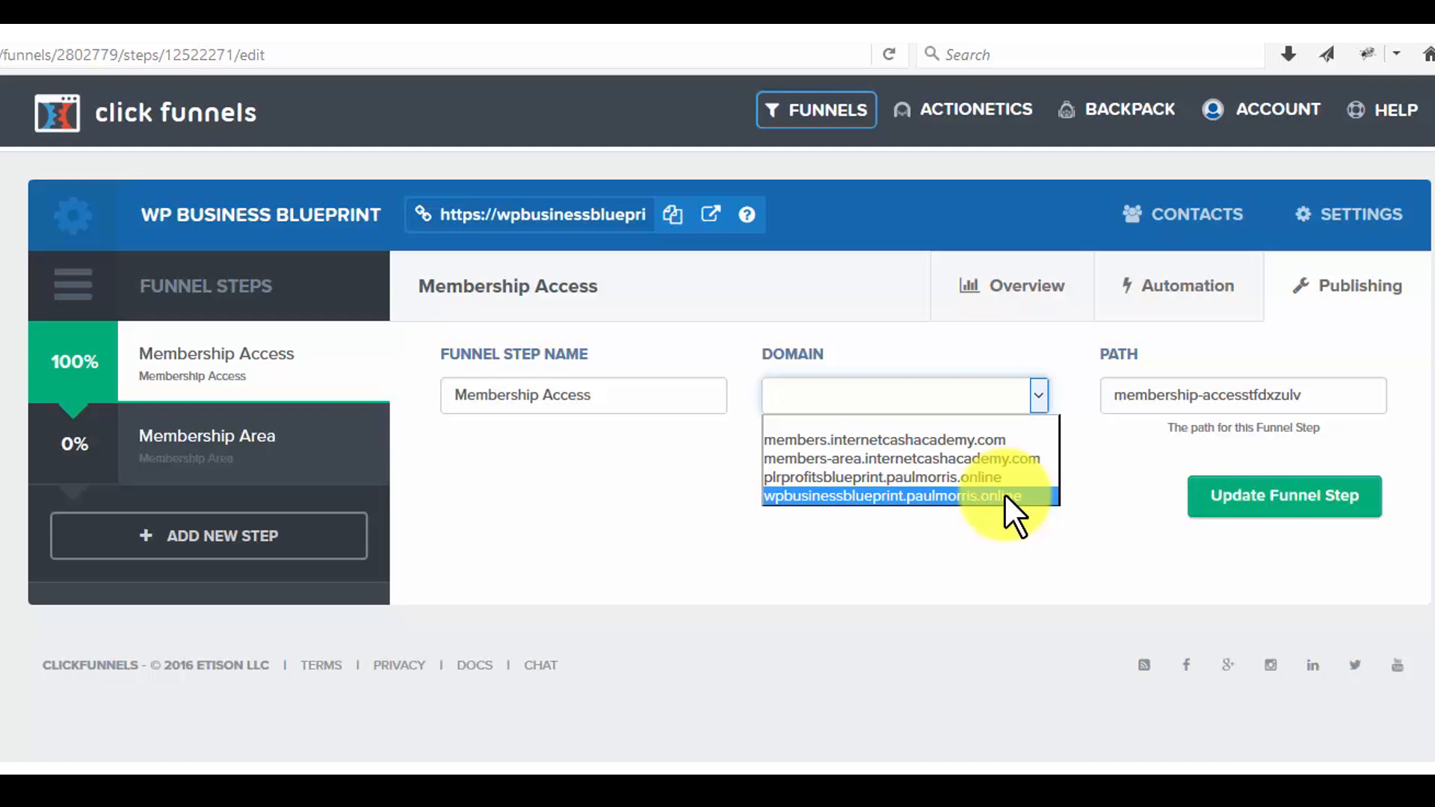
{"action": "left_click", "coordinate": [1005, 494]}
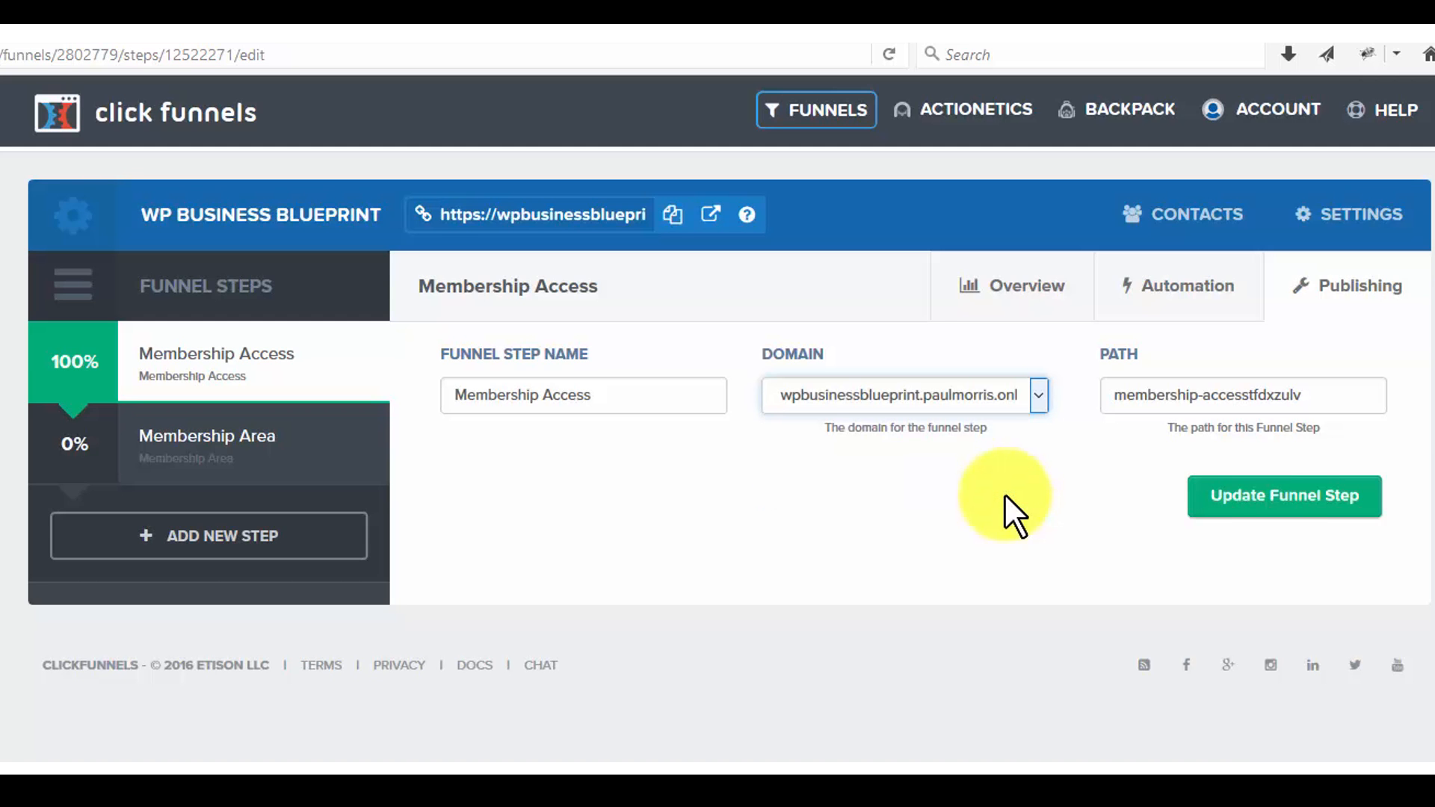
{"action": "left_click", "coordinate": [1284, 514]}
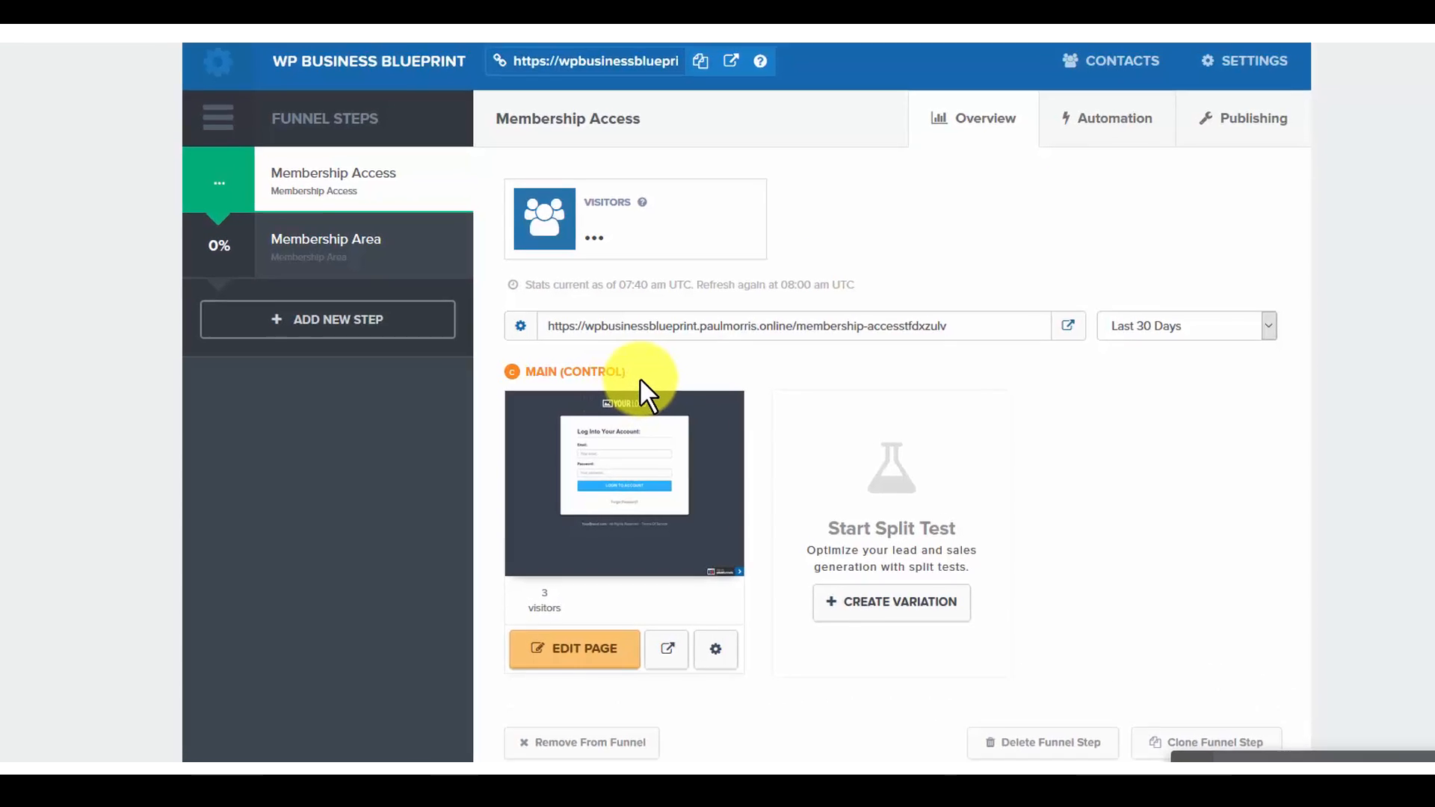
Step: Assign the wpbusinessblueprint subdomain to the Membership Access step's main control page in its page settings and update the page
{"action": "left_click_drag", "start_coordinate": [619, 412], "coordinate": [592, 411]}
{"action": "left_click_drag", "start_coordinate": [680, 167], "coordinate": [512, 164]}
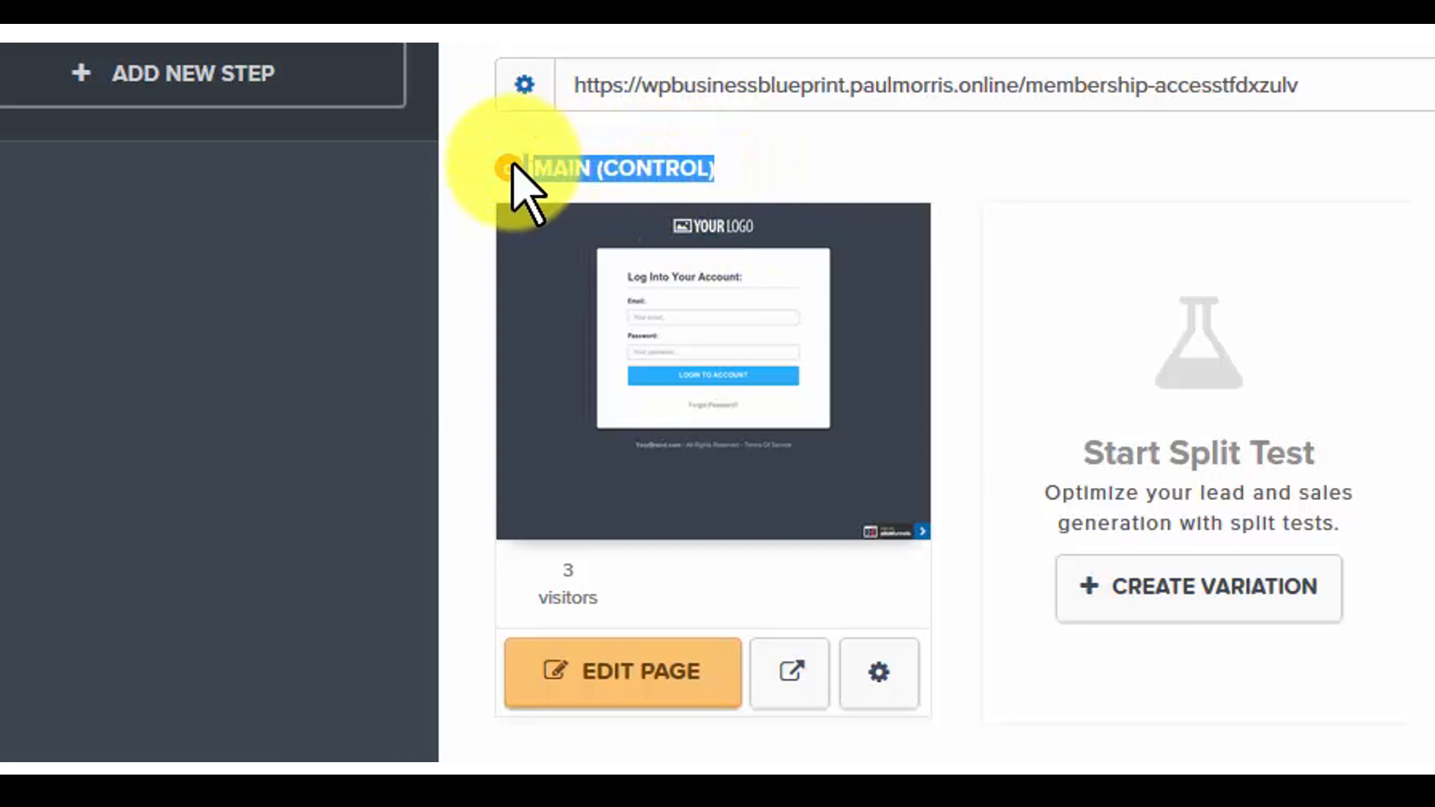
{"action": "left_click", "coordinate": [843, 171]}
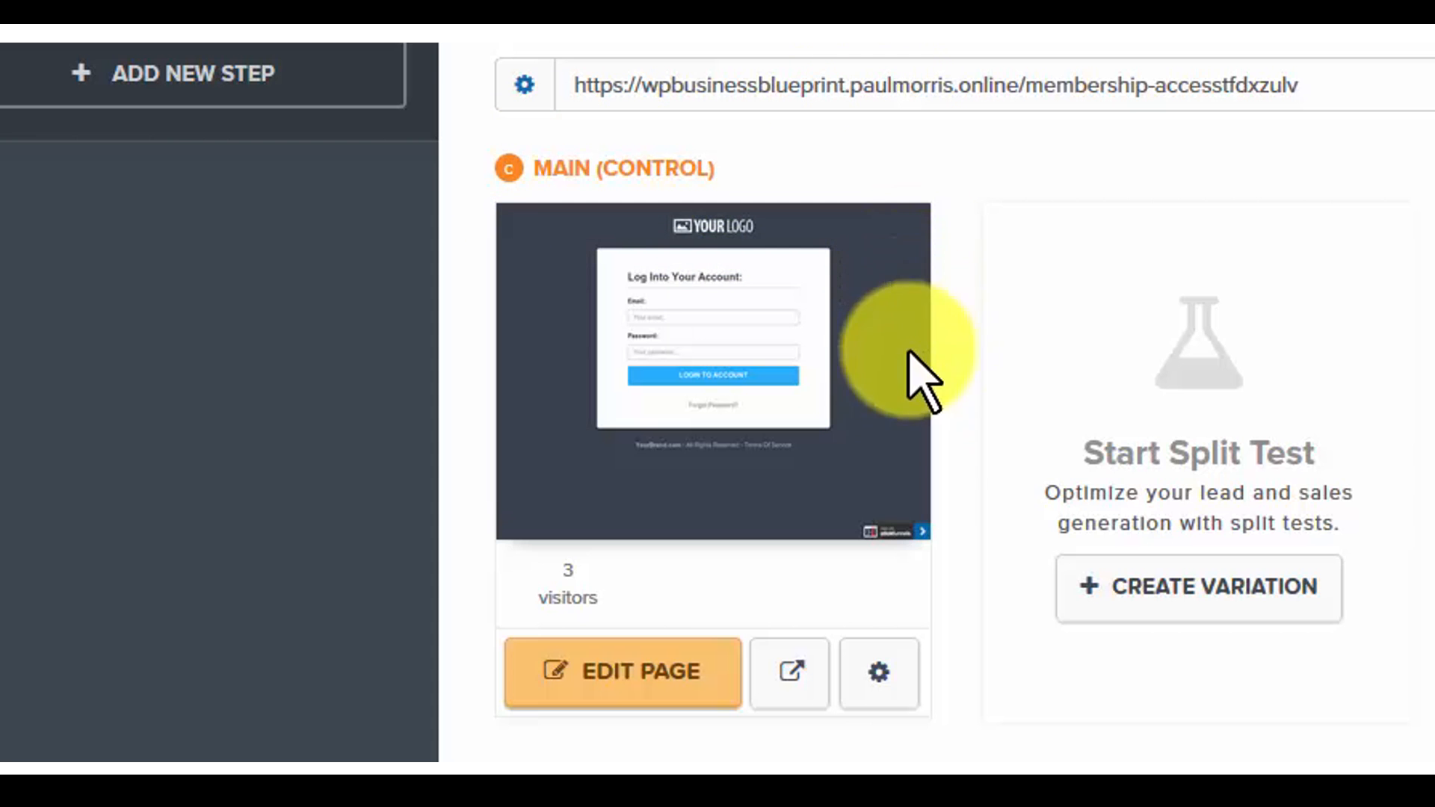
{"action": "left_click", "coordinate": [880, 673]}
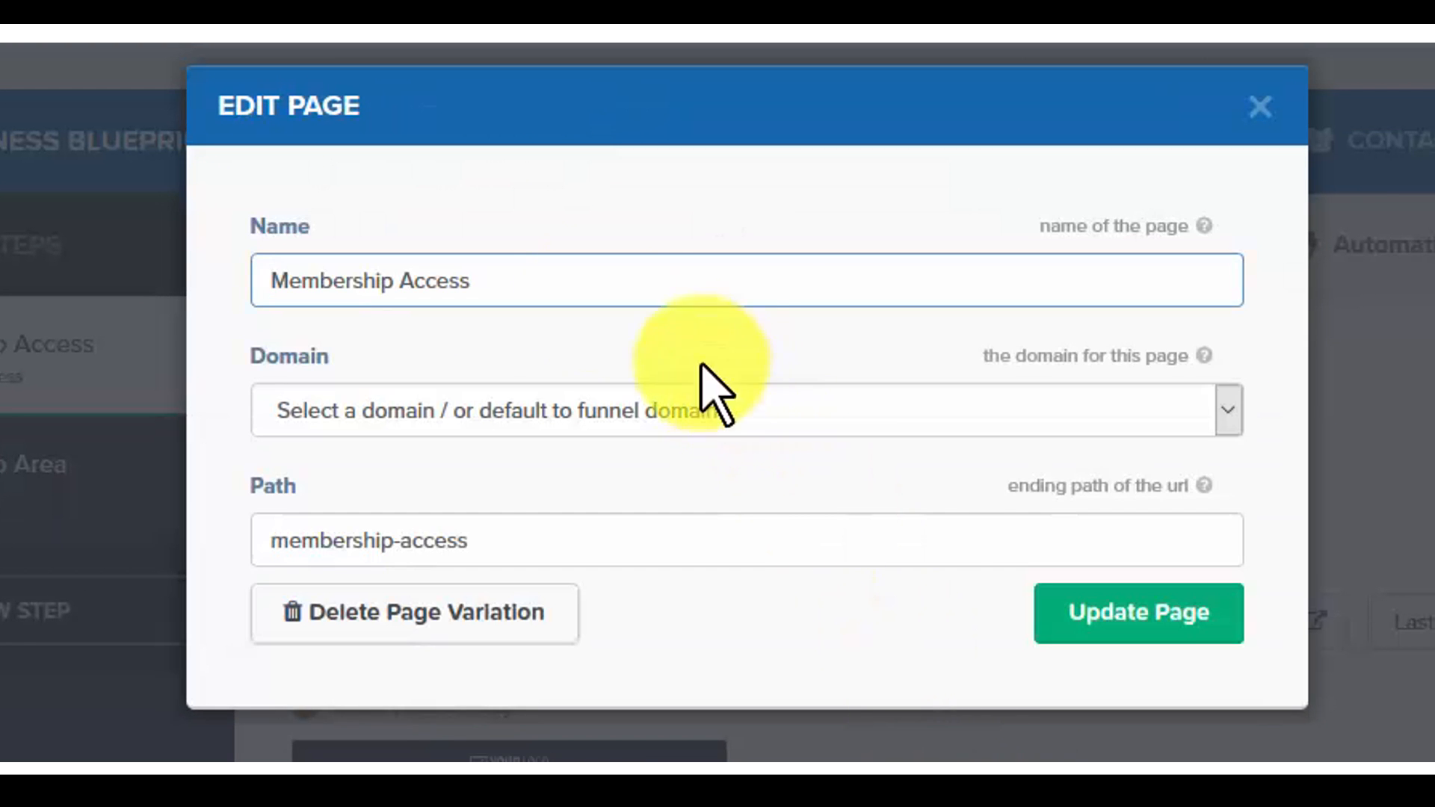
{"action": "left_click", "coordinate": [1224, 423]}
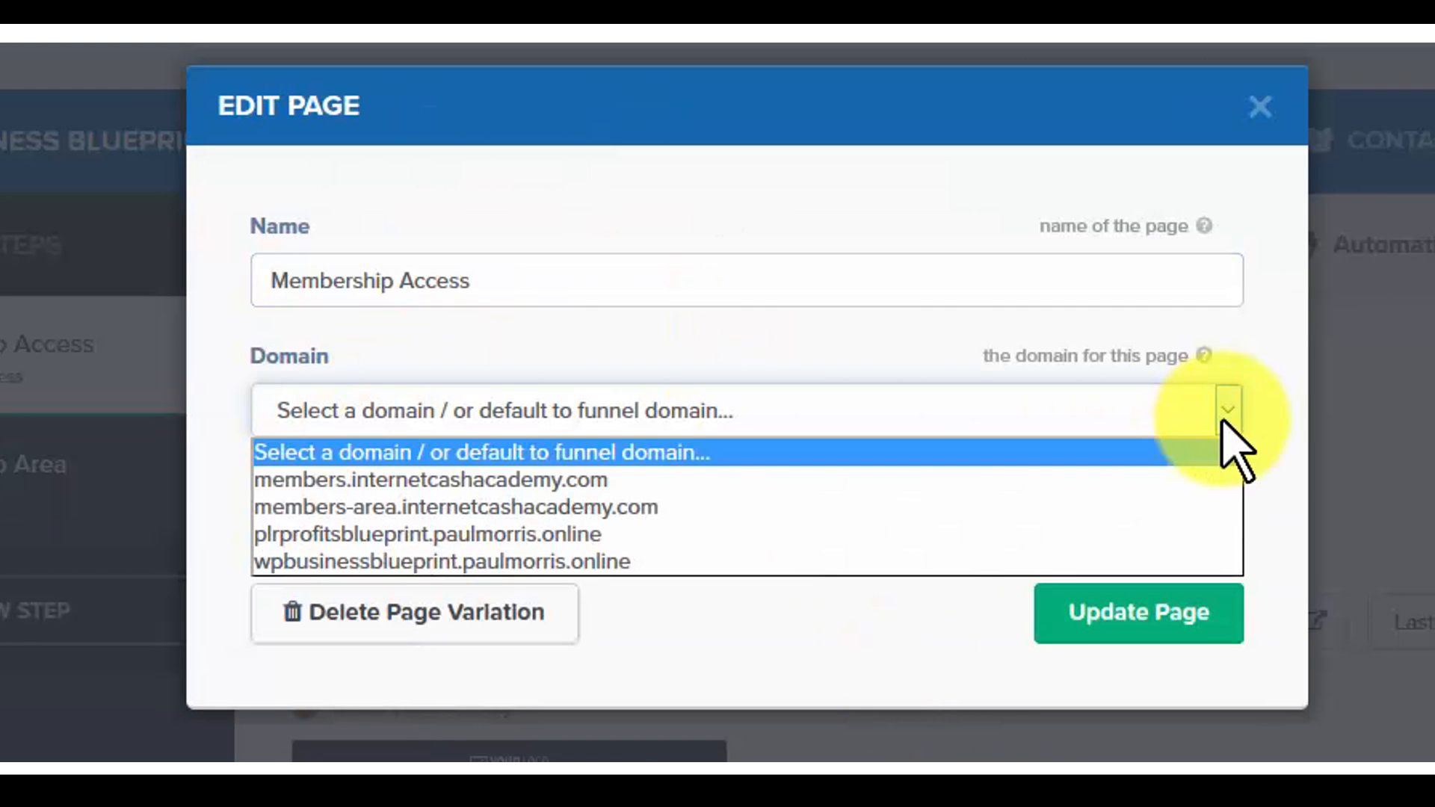
{"action": "left_click", "coordinate": [804, 562]}
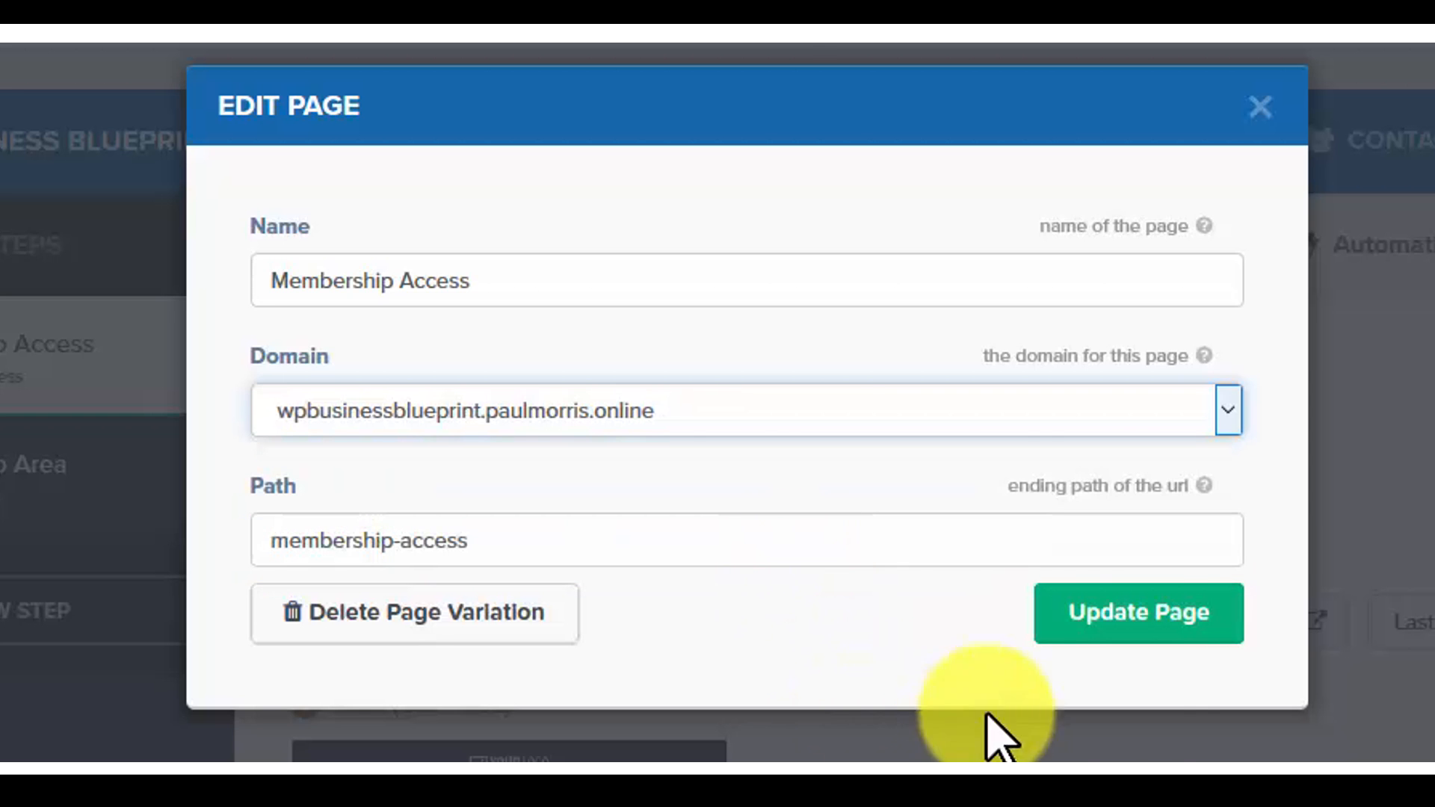
{"action": "left_click", "coordinate": [1136, 617]}
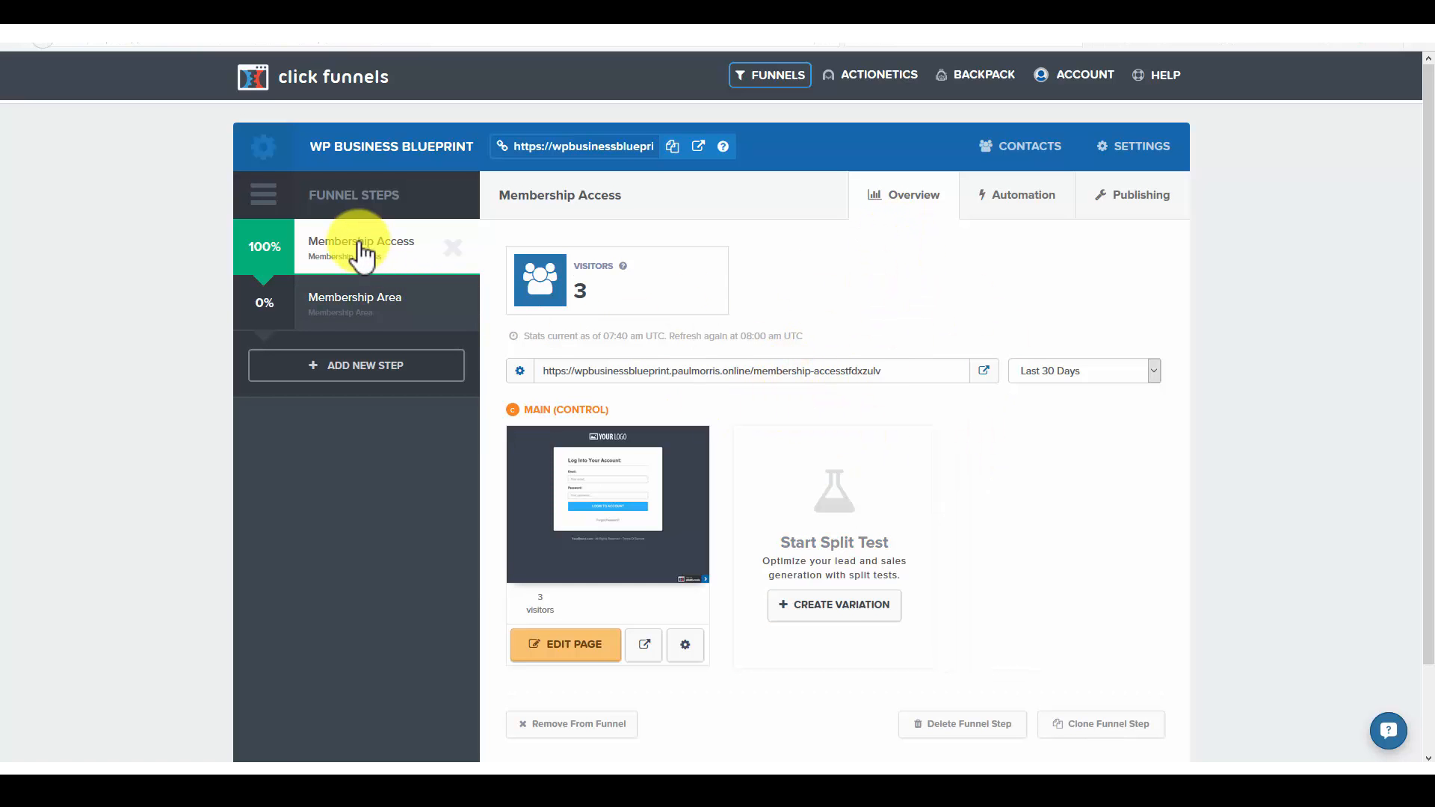
Step: Assign the wpbusinessblueprint subdomain to the Membership Area step in its publishing settings and update the page
{"action": "left_click", "coordinate": [357, 307]}
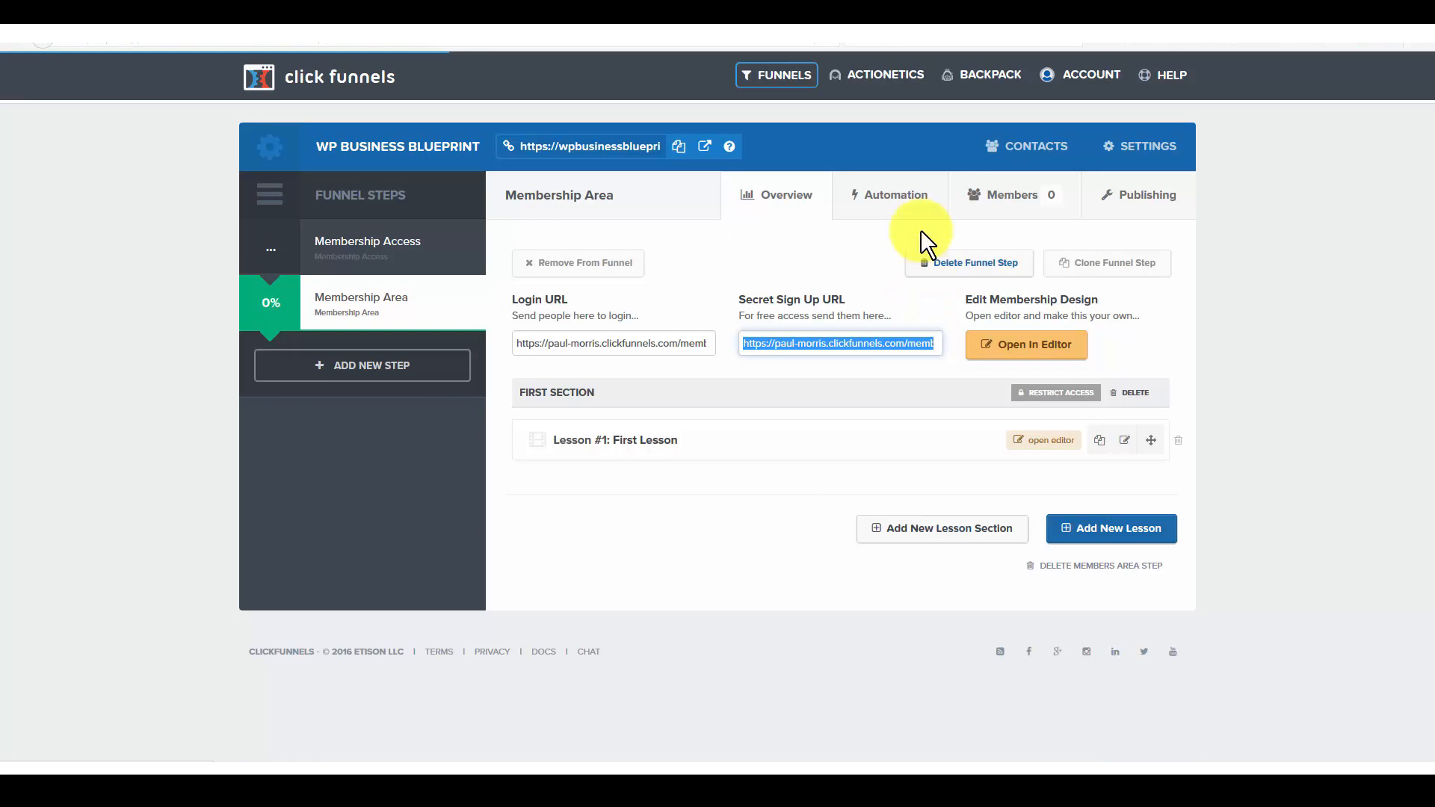
{"action": "left_click", "coordinate": [1144, 212]}
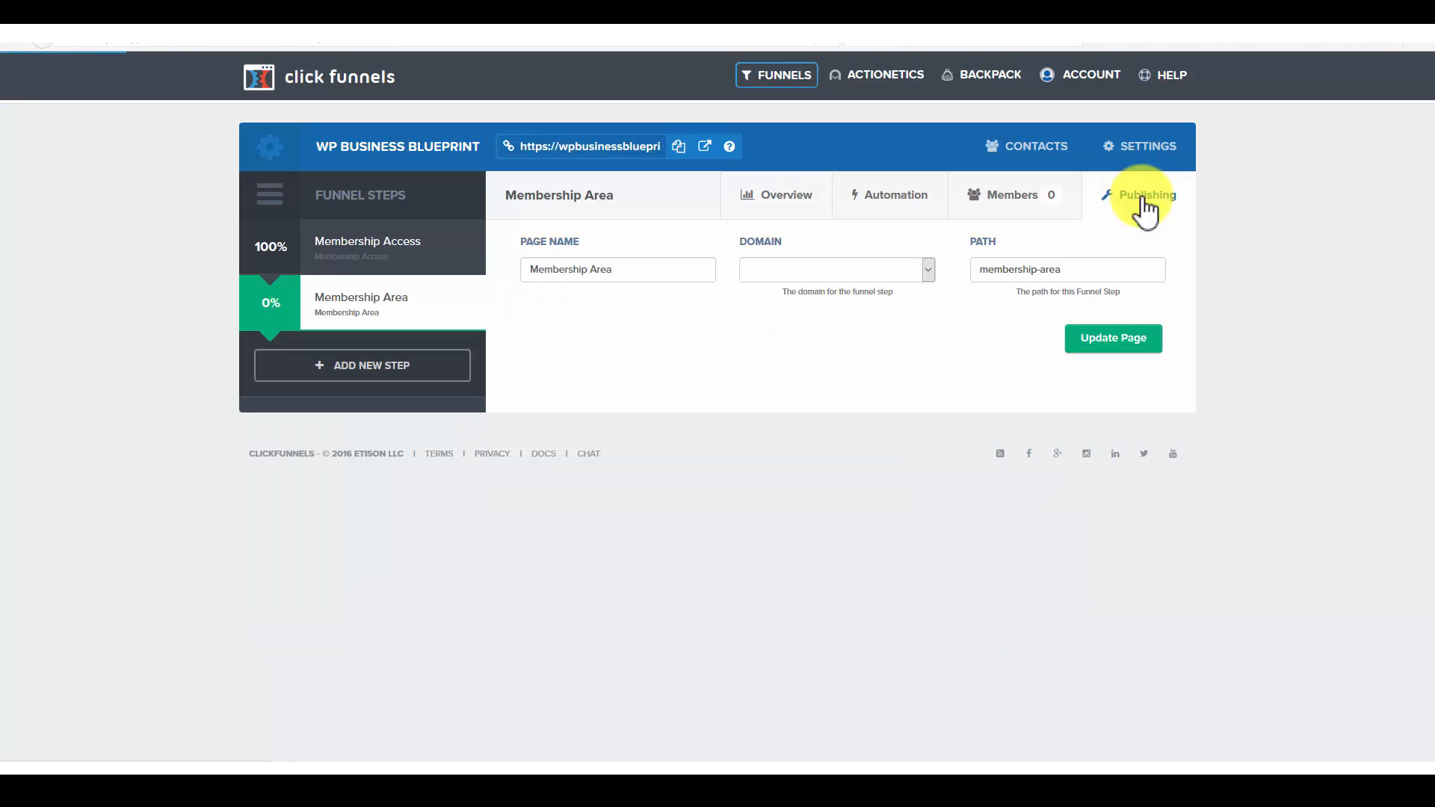
{"action": "left_click", "coordinate": [929, 270]}
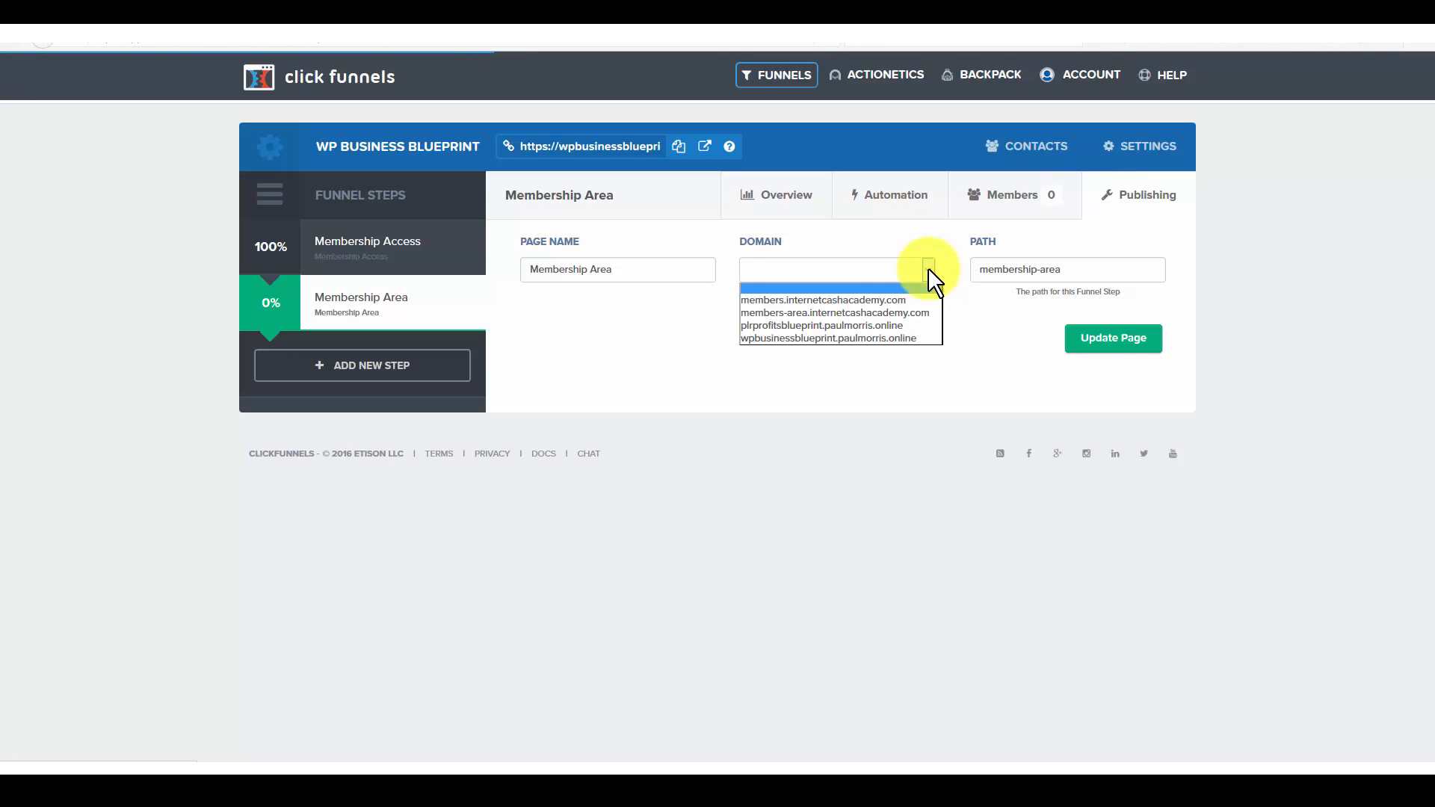
{"action": "left_click", "coordinate": [897, 336]}
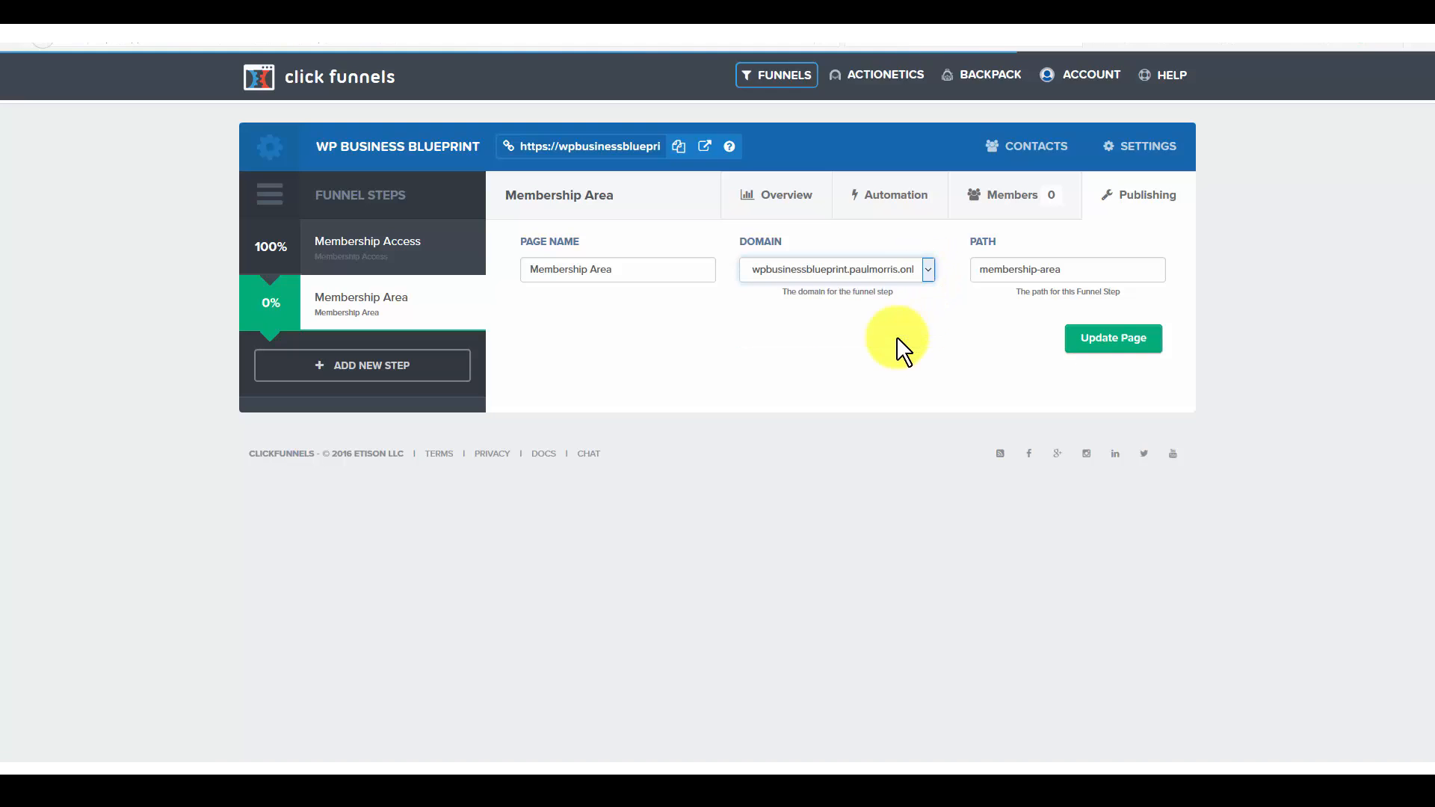
{"action": "left_click", "coordinate": [1114, 340]}
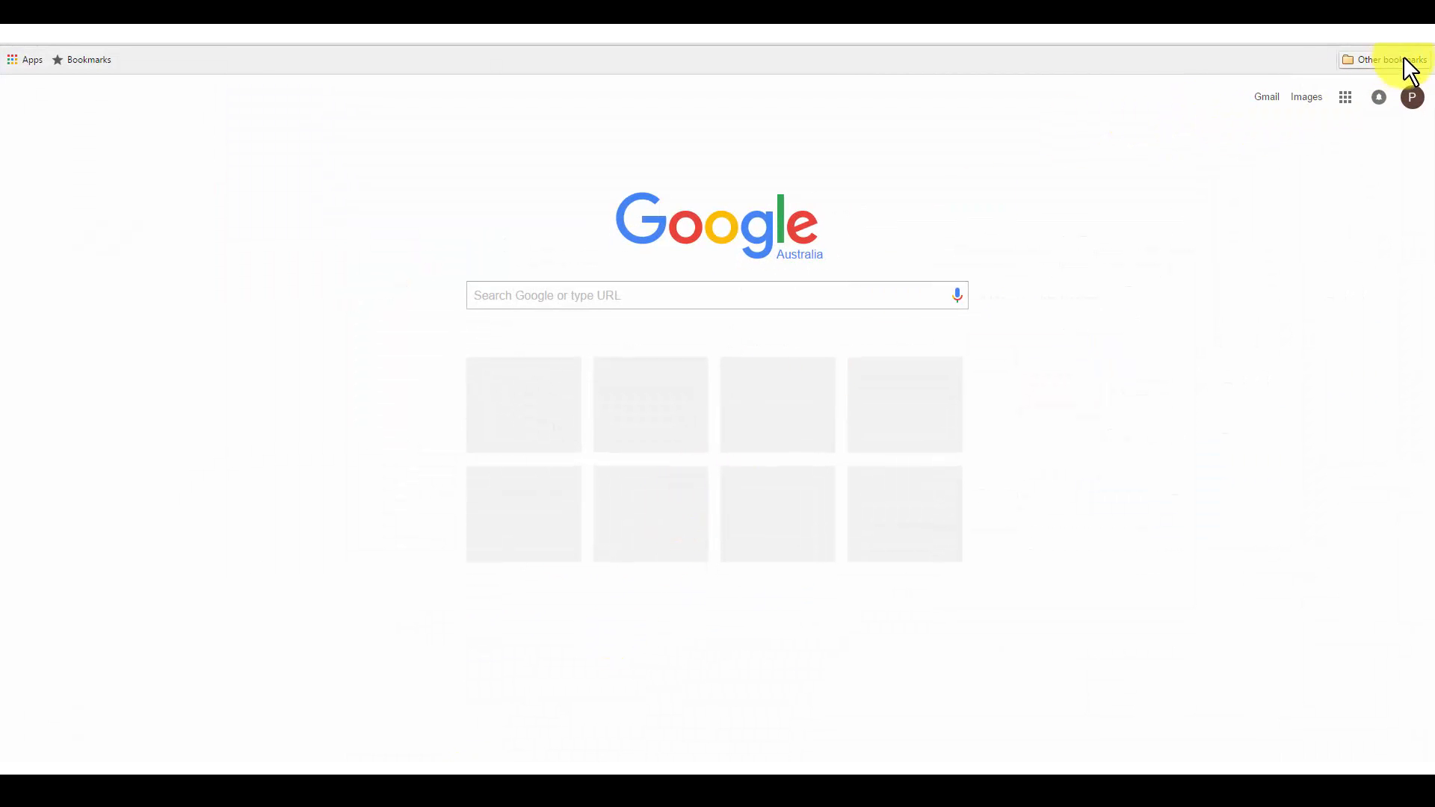
Step: Open a new incognito window in Chrome and return to the ClickFunnels browser window
{"action": "left_click", "coordinate": [1424, 45]}
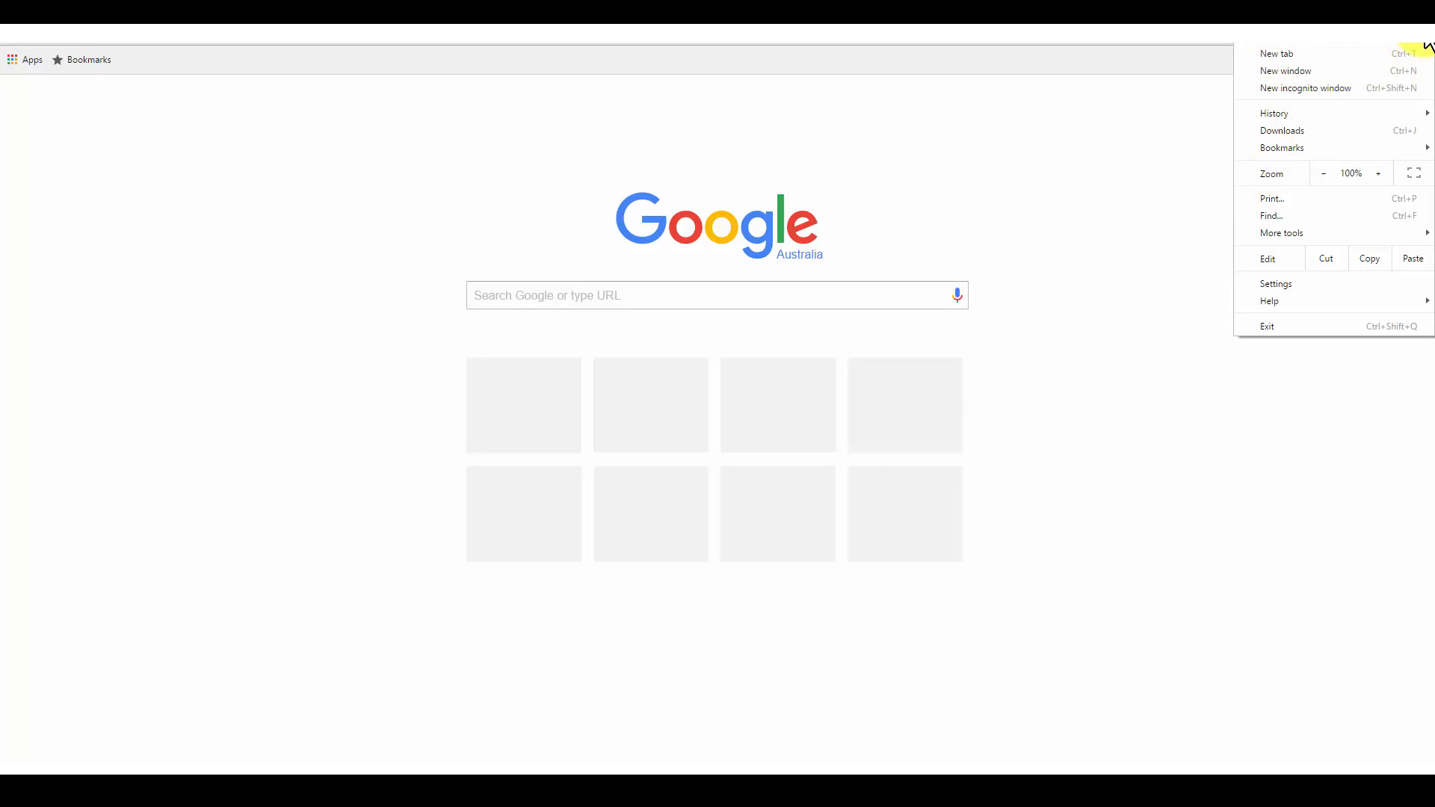
{"action": "left_click", "coordinate": [1296, 85]}
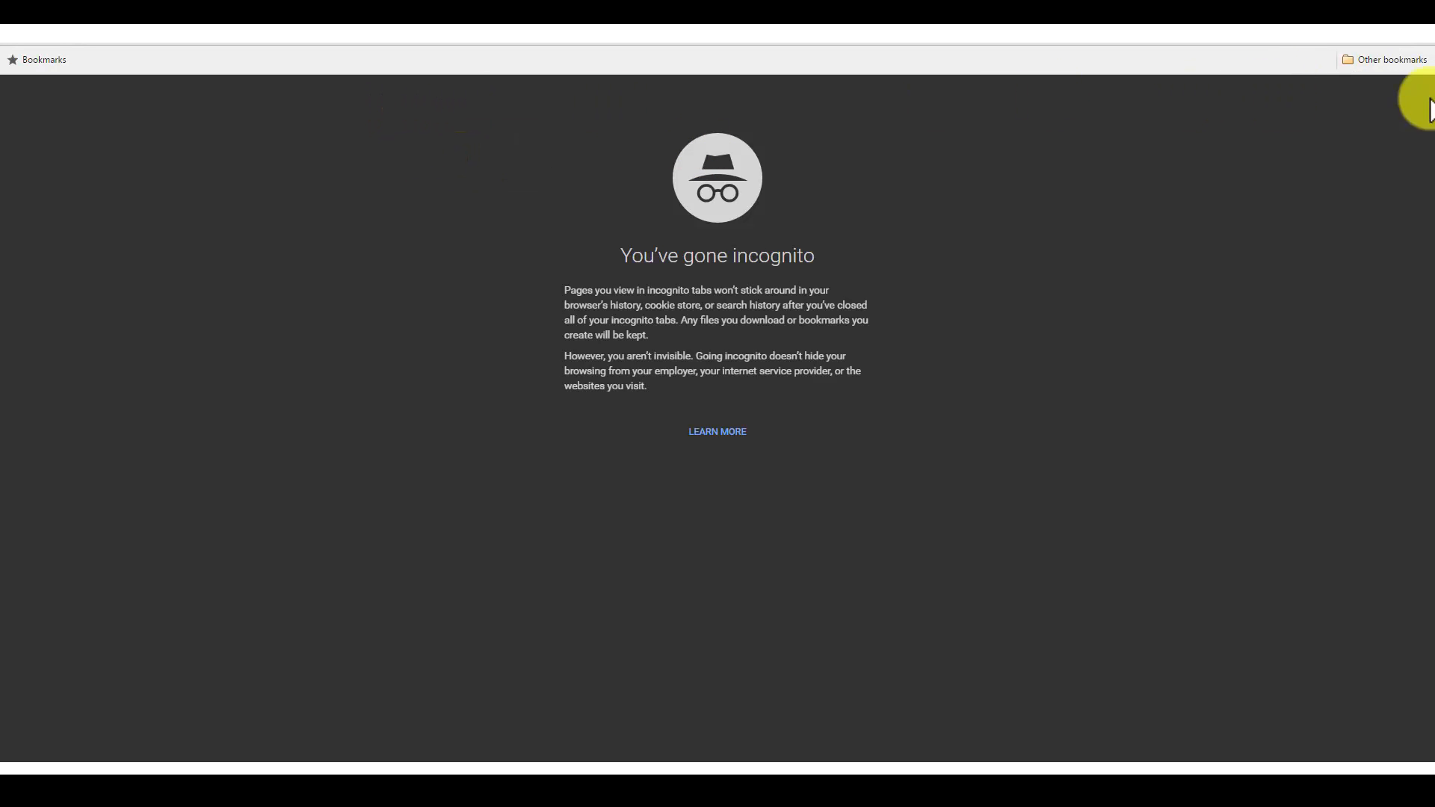
{"action": "left_click", "coordinate": [1348, 9]}
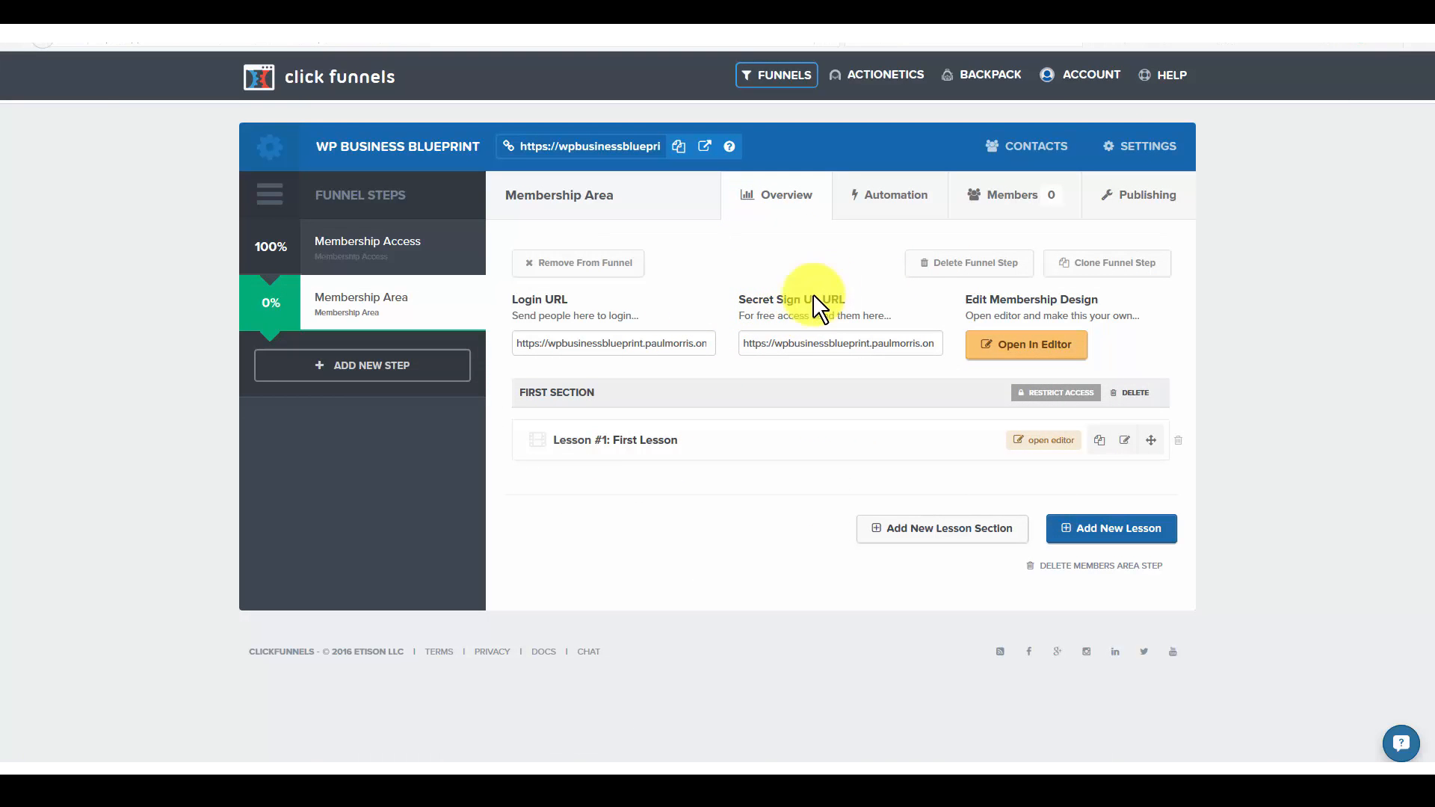
Step: Copy the Membership Area's secret sign-up URL and load it in the Chrome incognito window
{"action": "double_click", "coordinate": [810, 346]}
{"action": "triple_click", "coordinate": [809, 346]}
{"action": "right_click", "coordinate": [809, 346]}
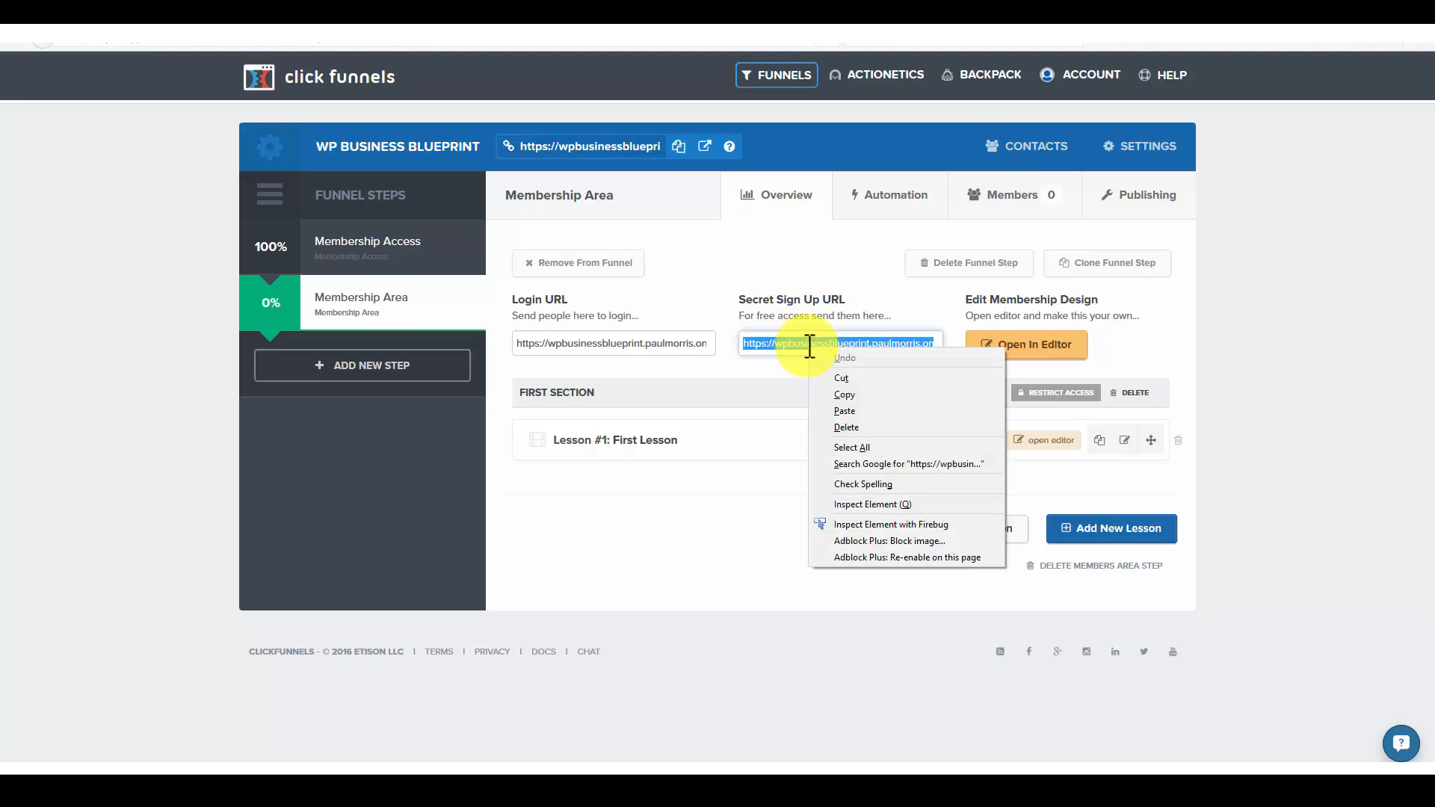
{"action": "left_click", "coordinate": [845, 395]}
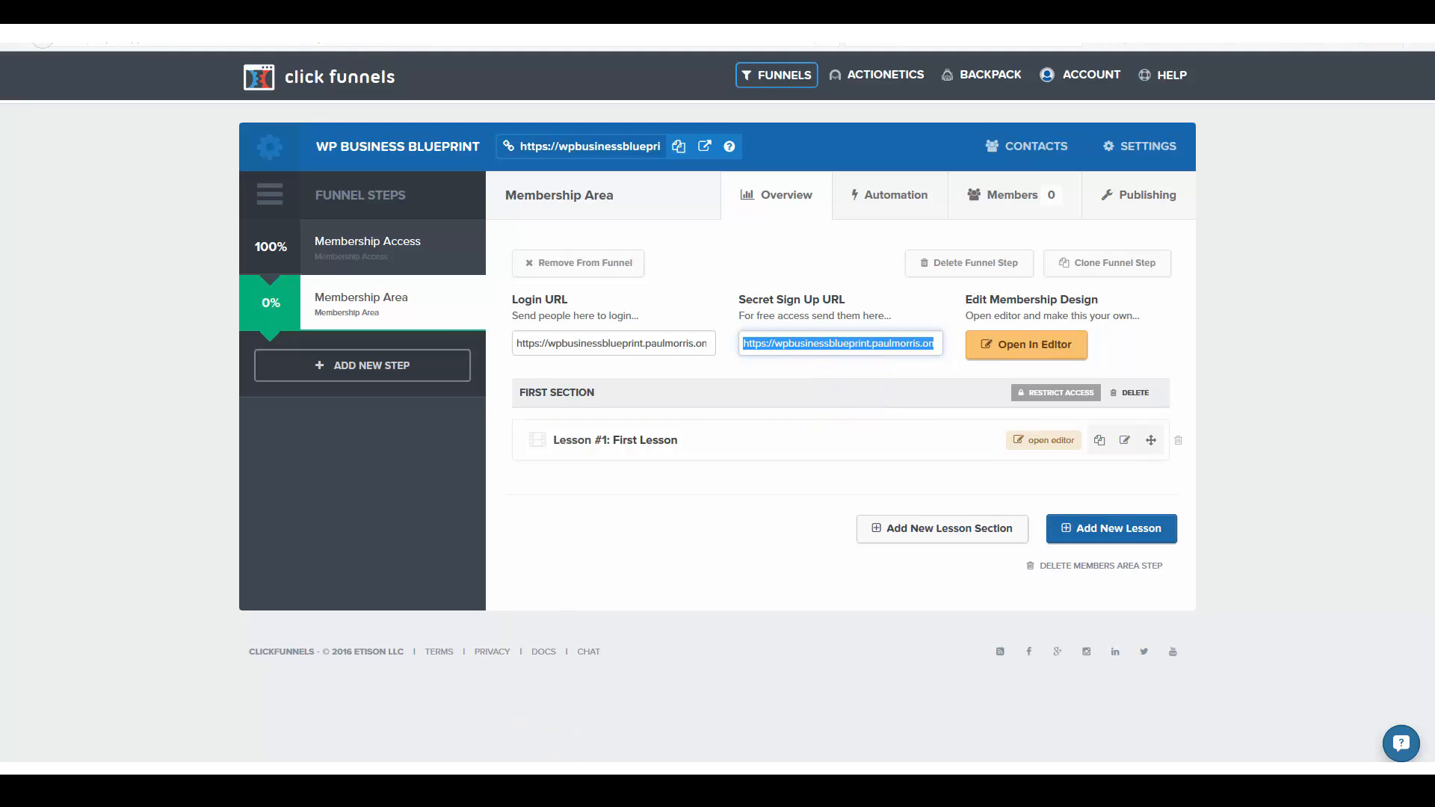
{"action": "left_click", "coordinate": [463, 786]}
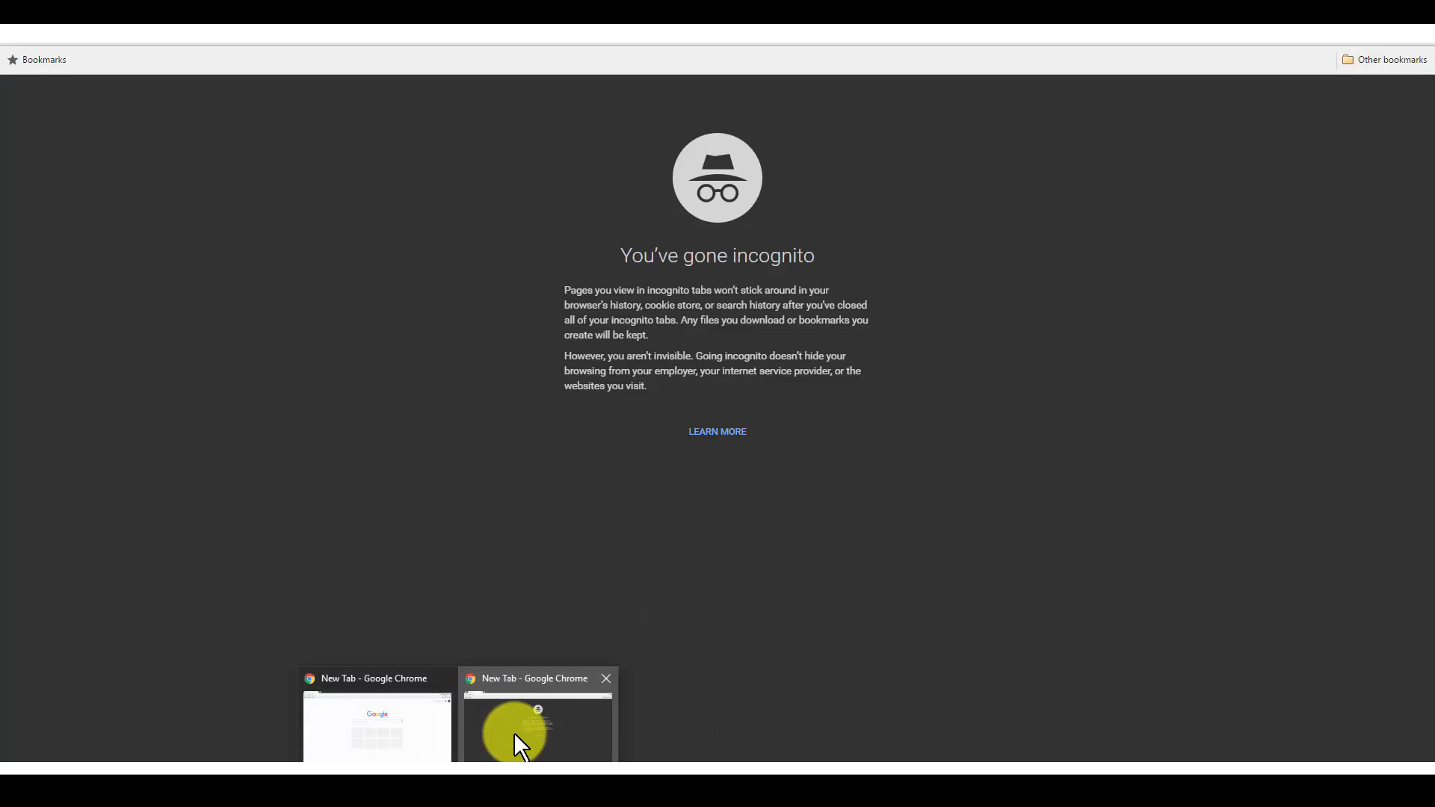
{"action": "left_click", "coordinate": [514, 732]}
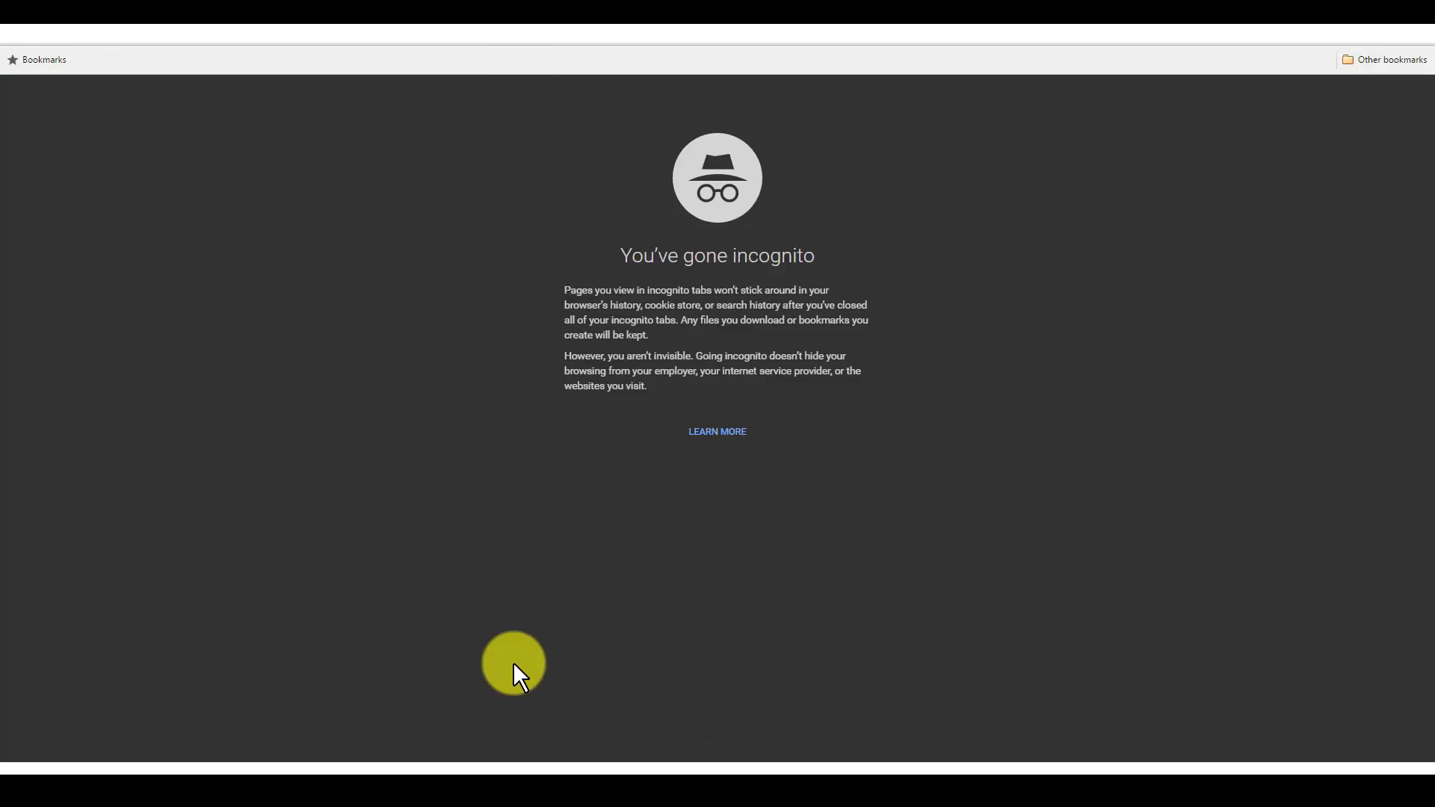
{"action": "right_click", "coordinate": [145, 43]}
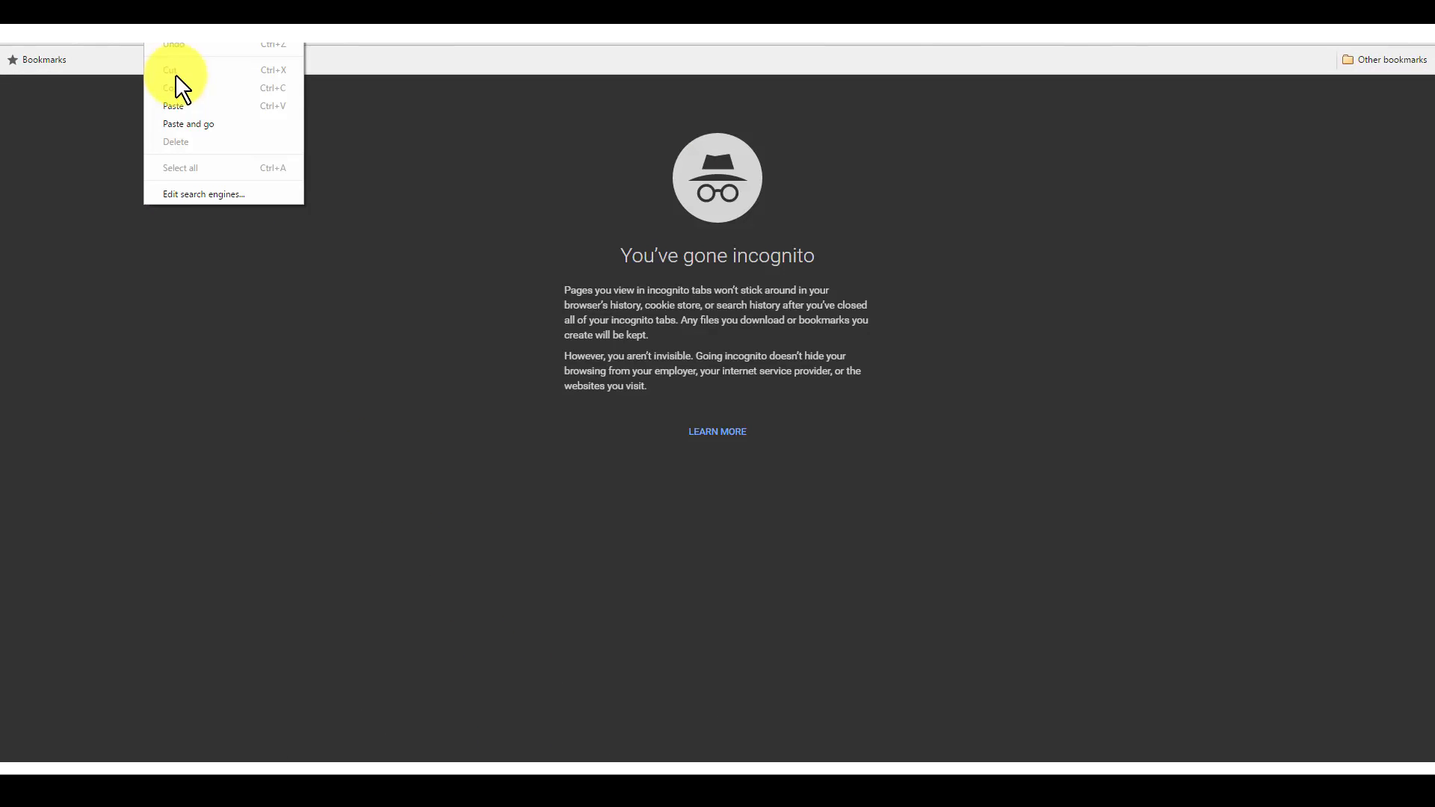
{"action": "left_click", "coordinate": [184, 101]}
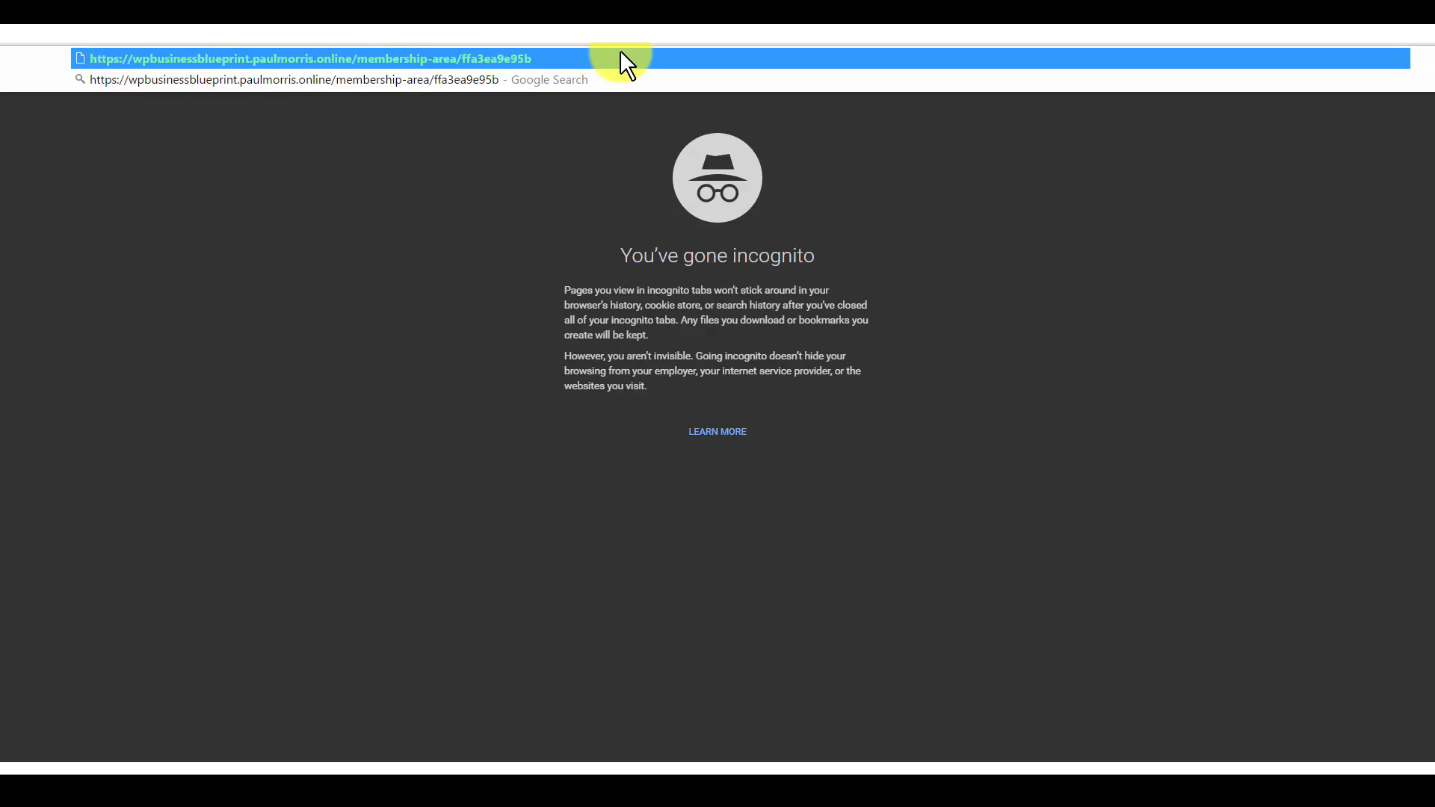
{"action": "key", "text": "Return"}
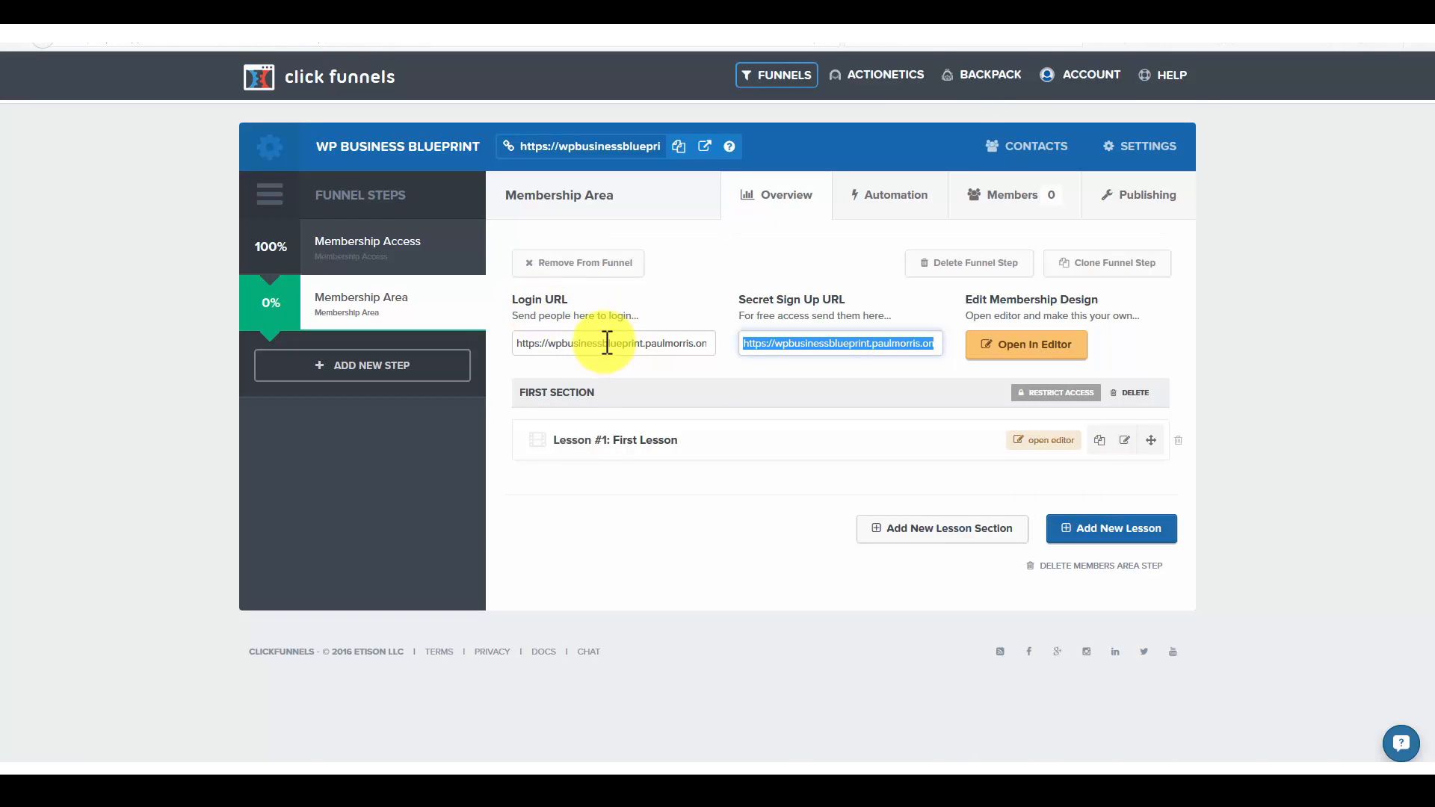
Step: Copy the Membership Area's login URL, load it in the Chrome incognito window, and return to the funnel overview
{"action": "left_click", "coordinate": [607, 344]}
{"action": "triple_click", "coordinate": [607, 343]}
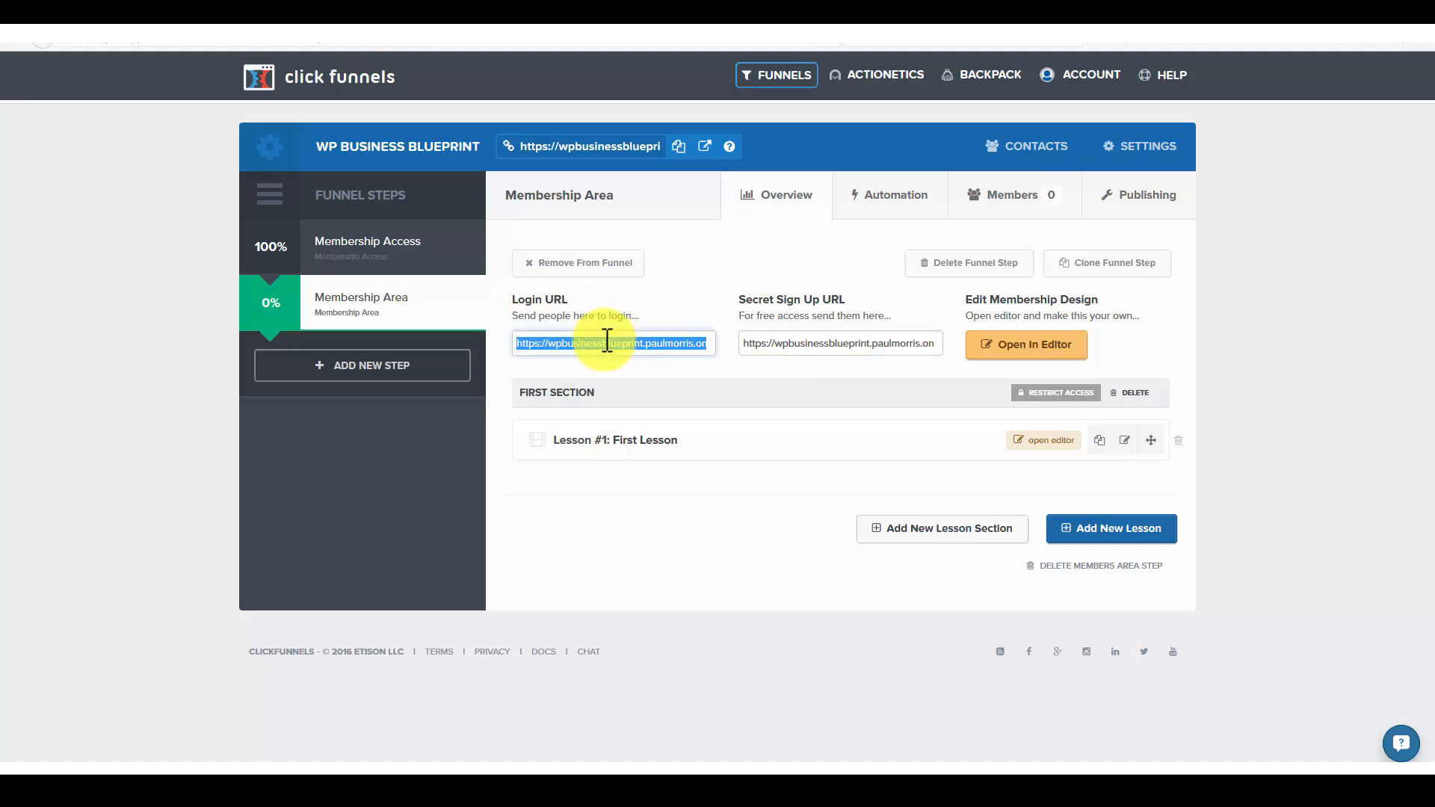
{"action": "right_click", "coordinate": [607, 343]}
{"action": "left_click", "coordinate": [661, 388]}
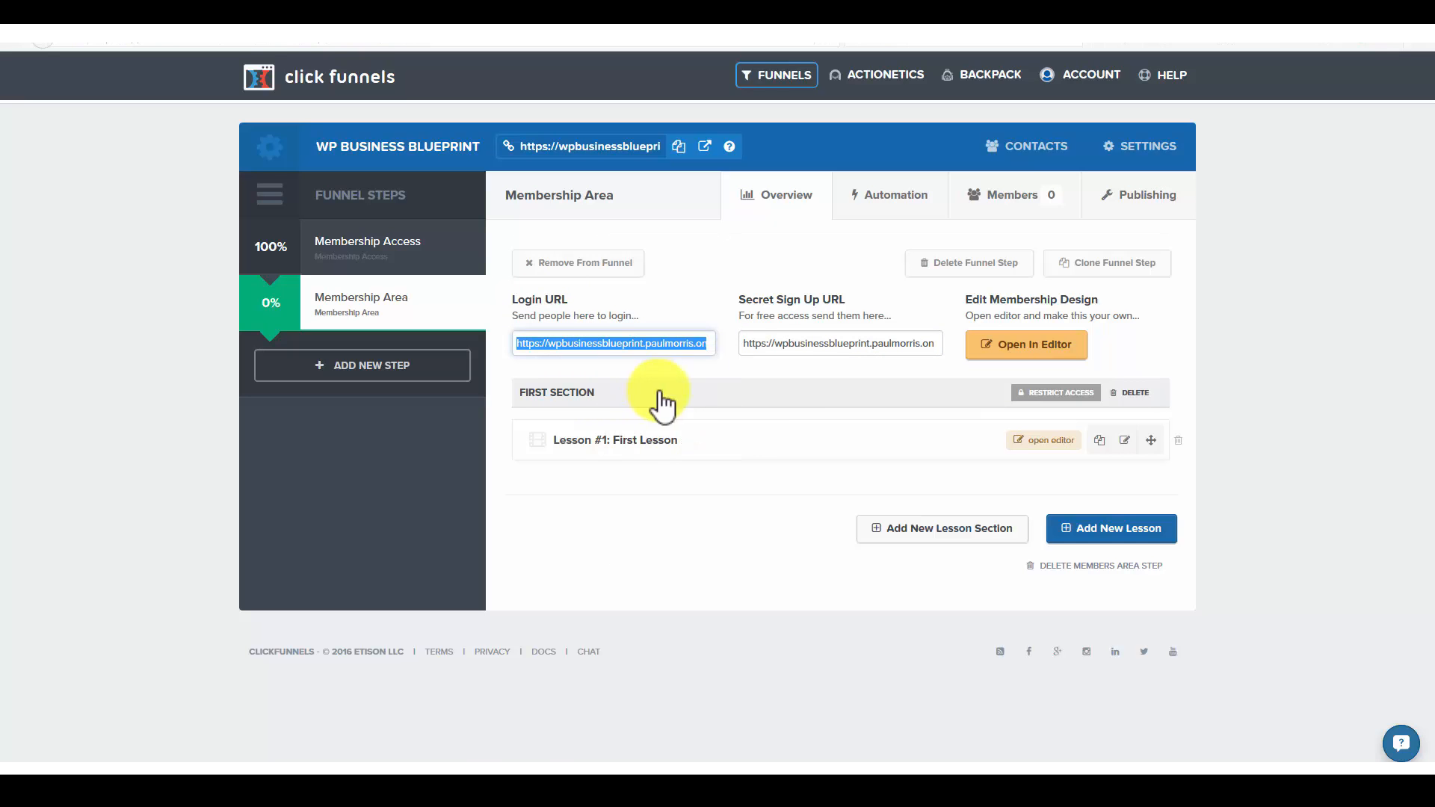
{"action": "mouse_move", "coordinate": [478, 754]}
{"action": "left_click", "coordinate": [528, 742]}
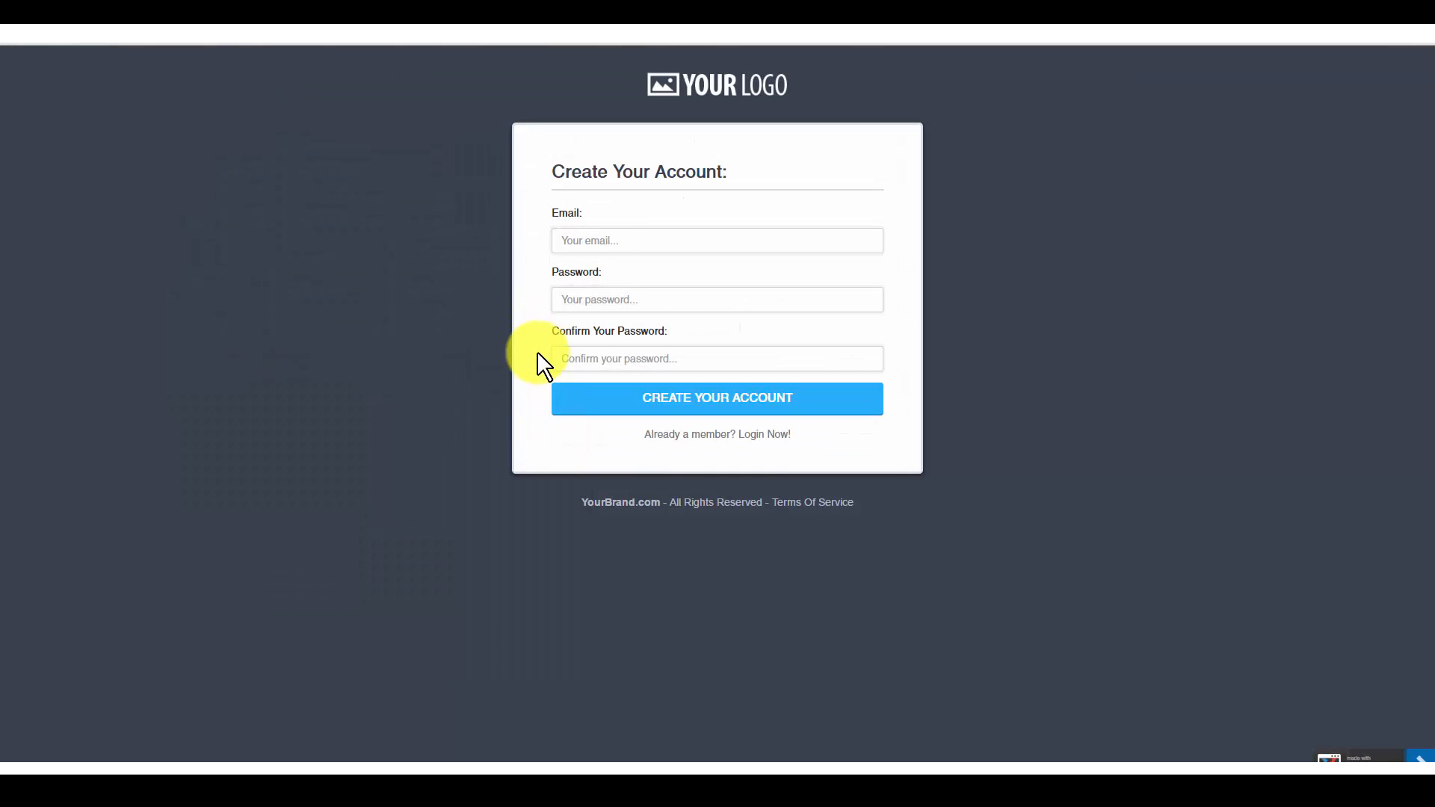
{"action": "right_click", "coordinate": [385, 39]}
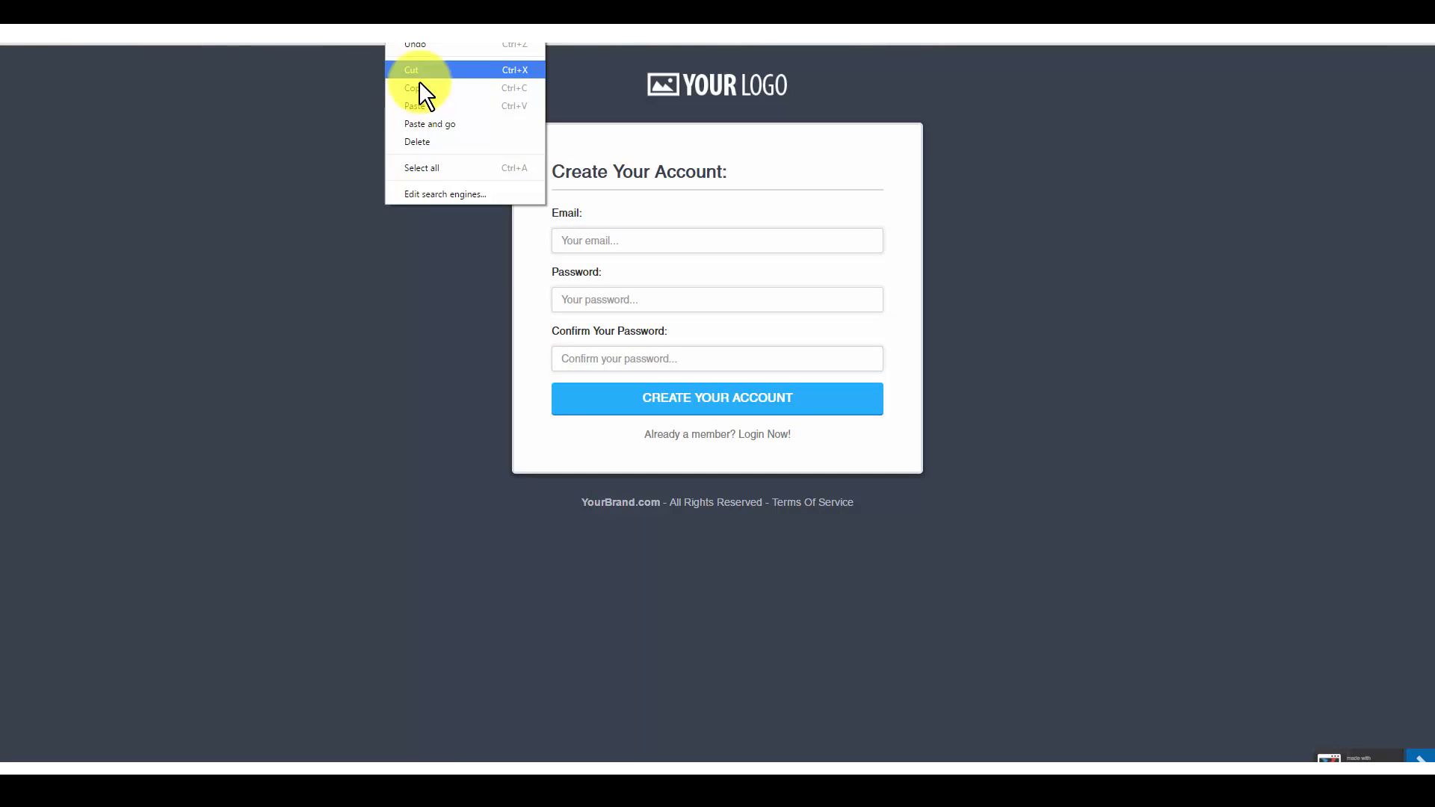
{"action": "left_click", "coordinate": [419, 105]}
{"action": "key", "text": "Return"}
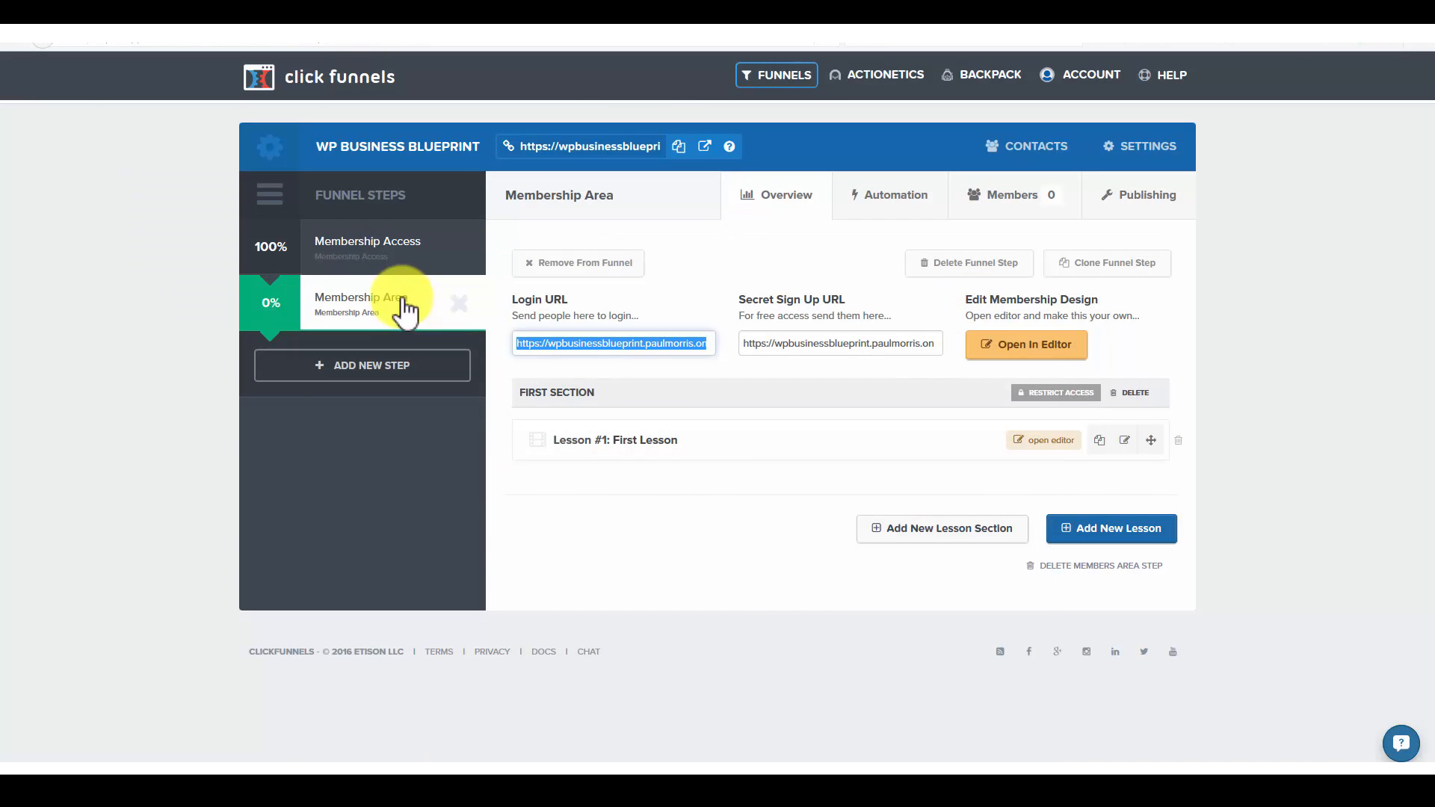
{"action": "left_click", "coordinate": [725, 482]}
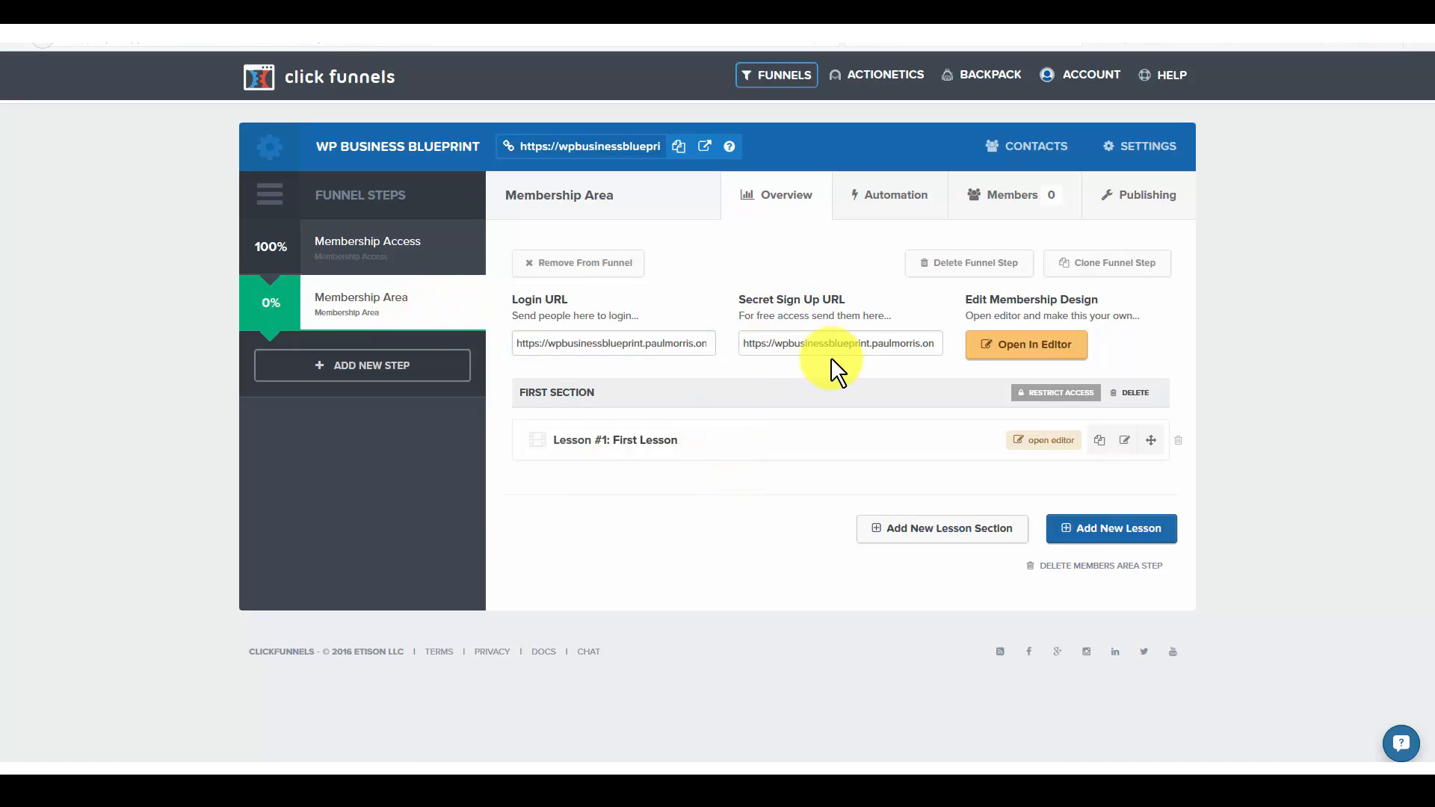